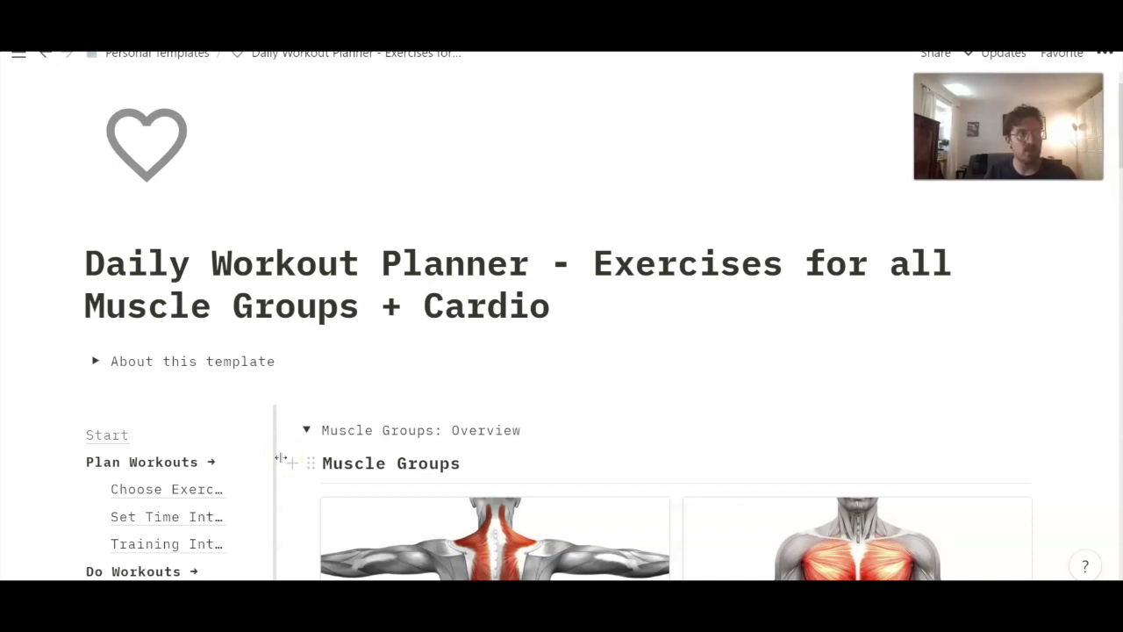
# Look through the Muscle Groups overview gallery, including the exercise linked to the Abs card.
pyautogui.moveTo(347, 463)
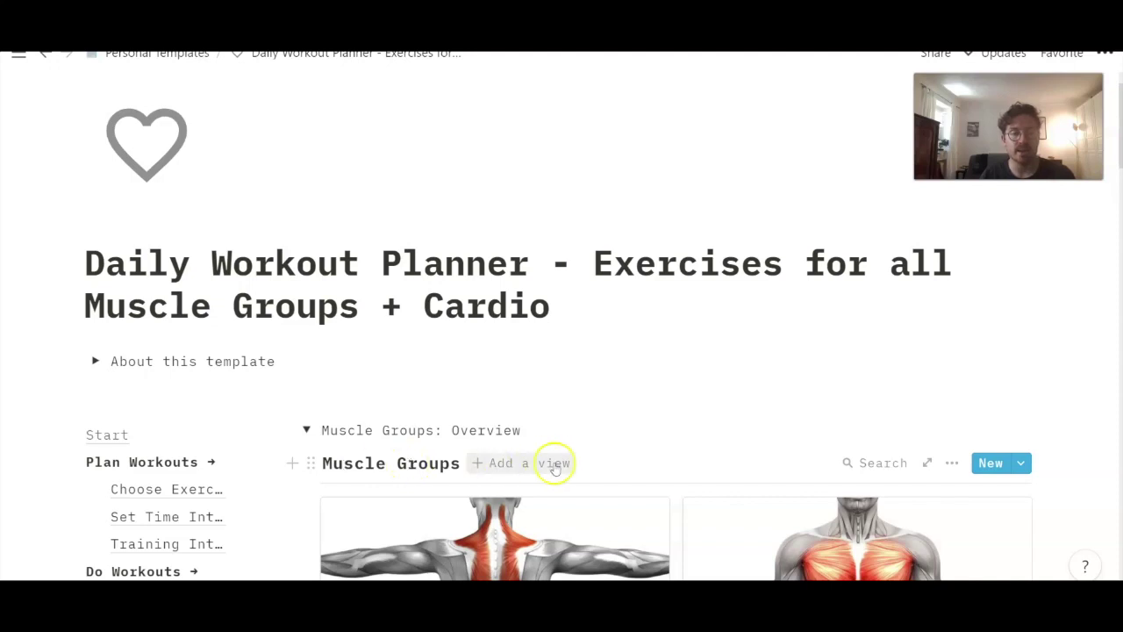
pyautogui.scroll(-3, 590, 426)
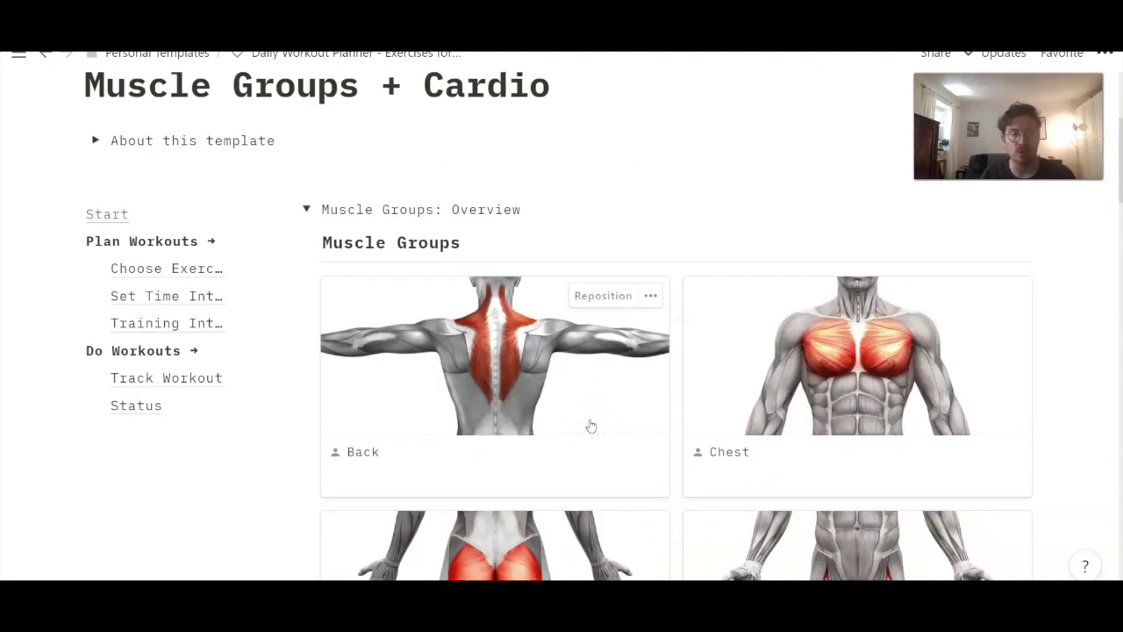
pyautogui.scroll(-4, 591, 426)
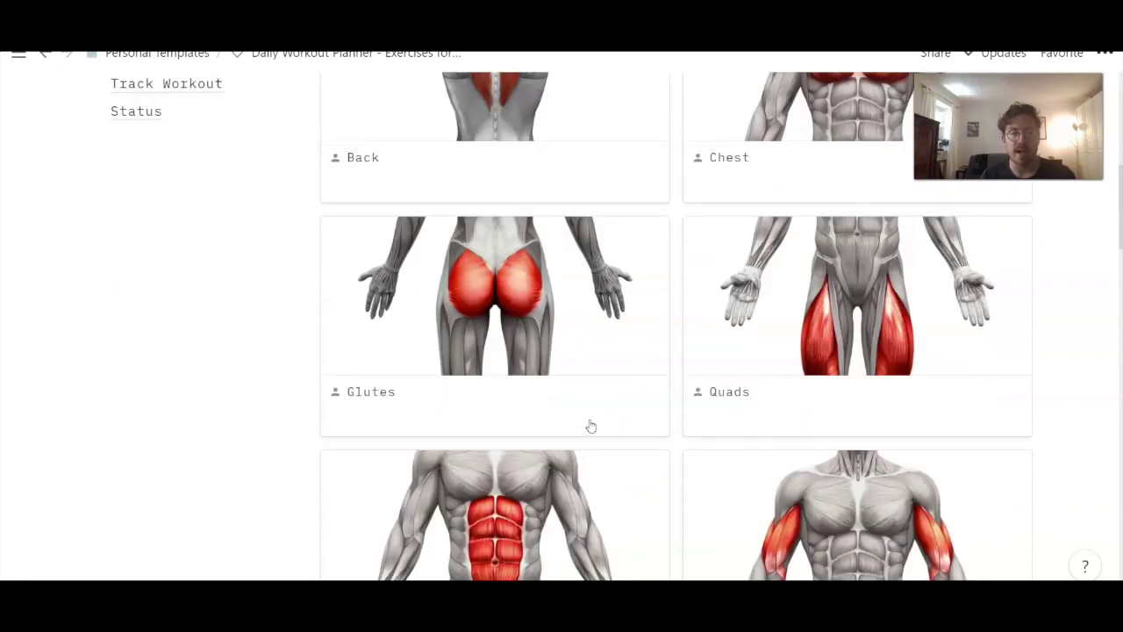
pyautogui.moveTo(587, 429)
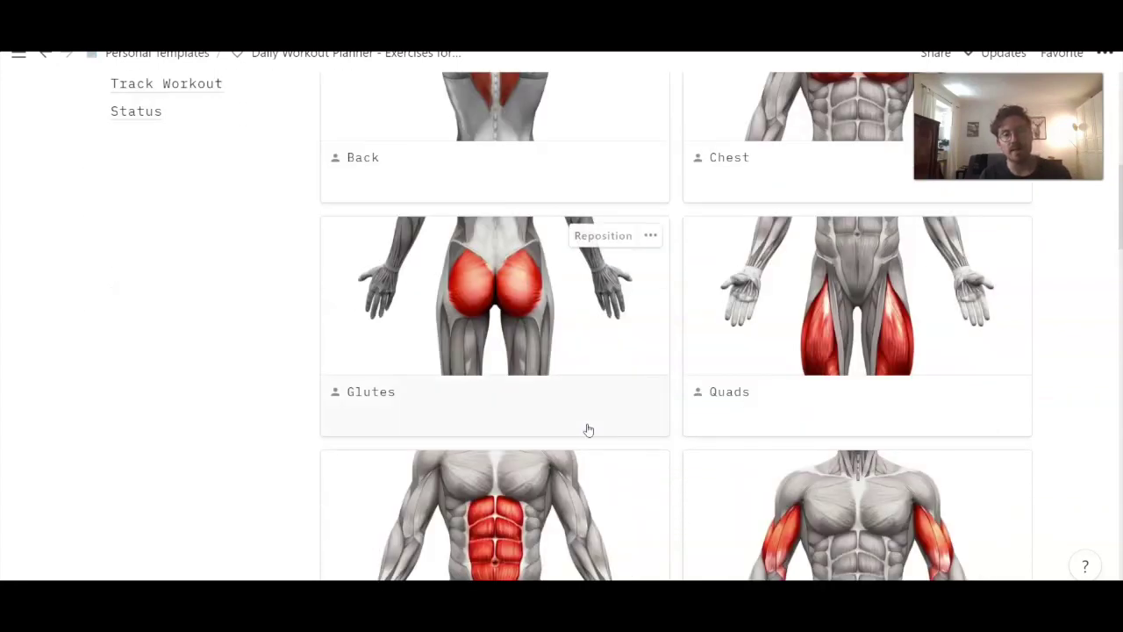
pyautogui.scroll(-2, 587, 428)
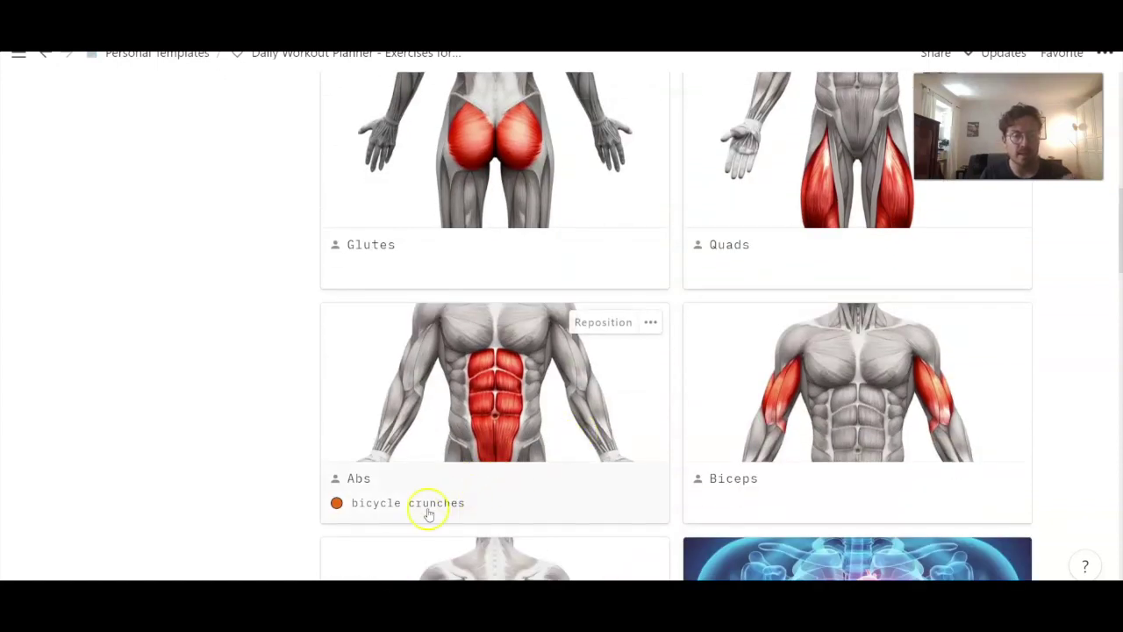
pyautogui.click(334, 507)
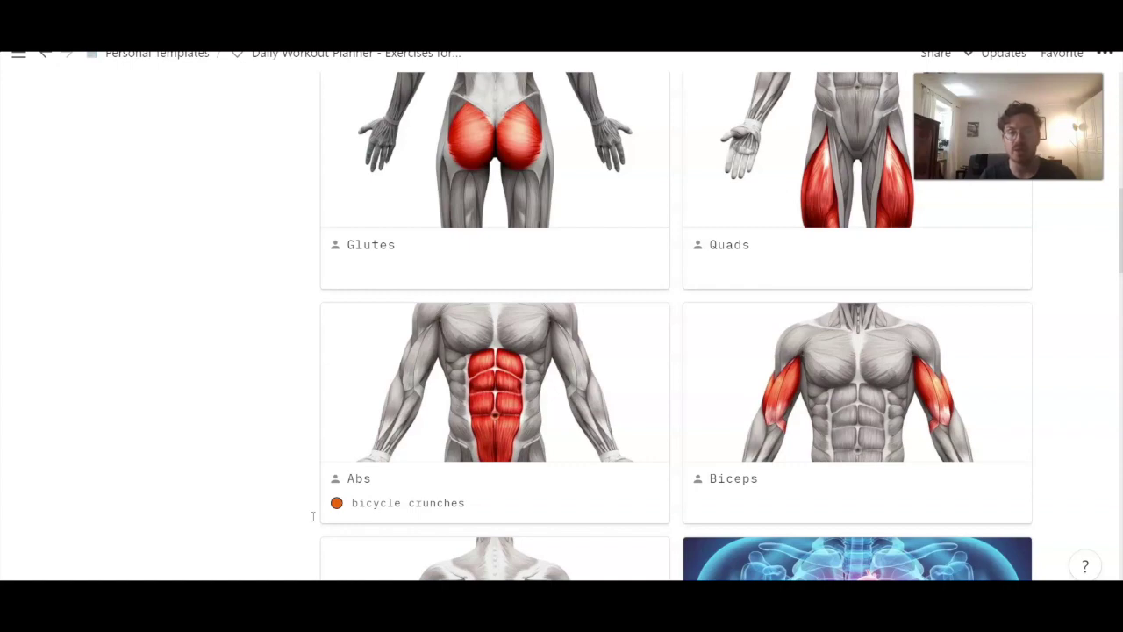
pyautogui.scroll(7, 312, 516)
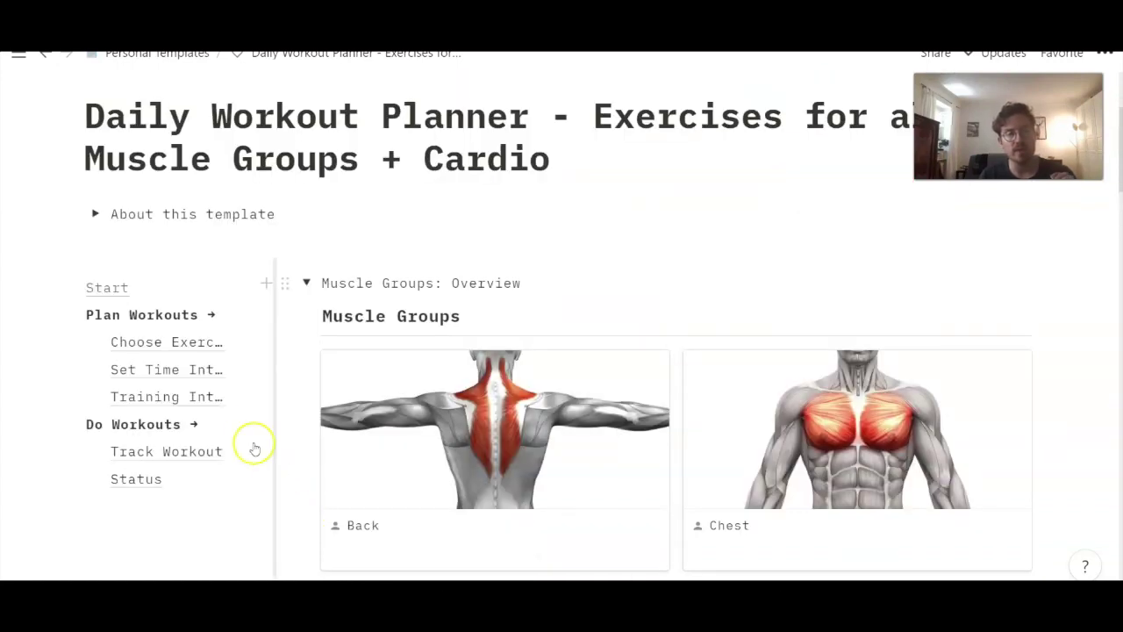
# Open the Choose Exercises page and look through its full list of exercises and assigned muscle groups.
pyautogui.click(171, 344)
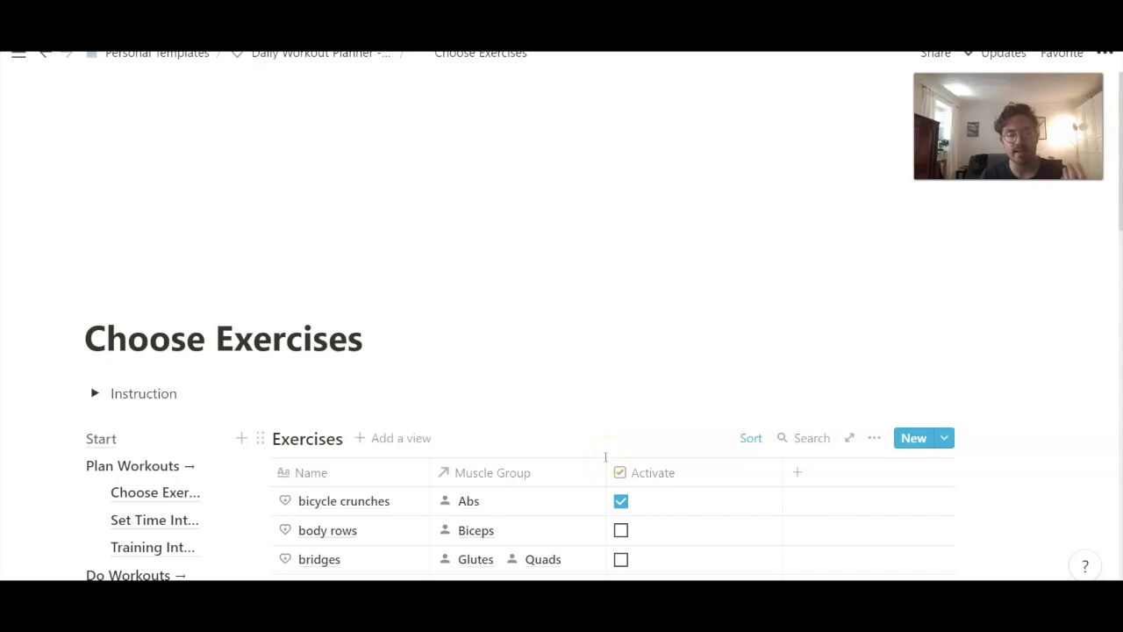
pyautogui.scroll(-2, 451, 440)
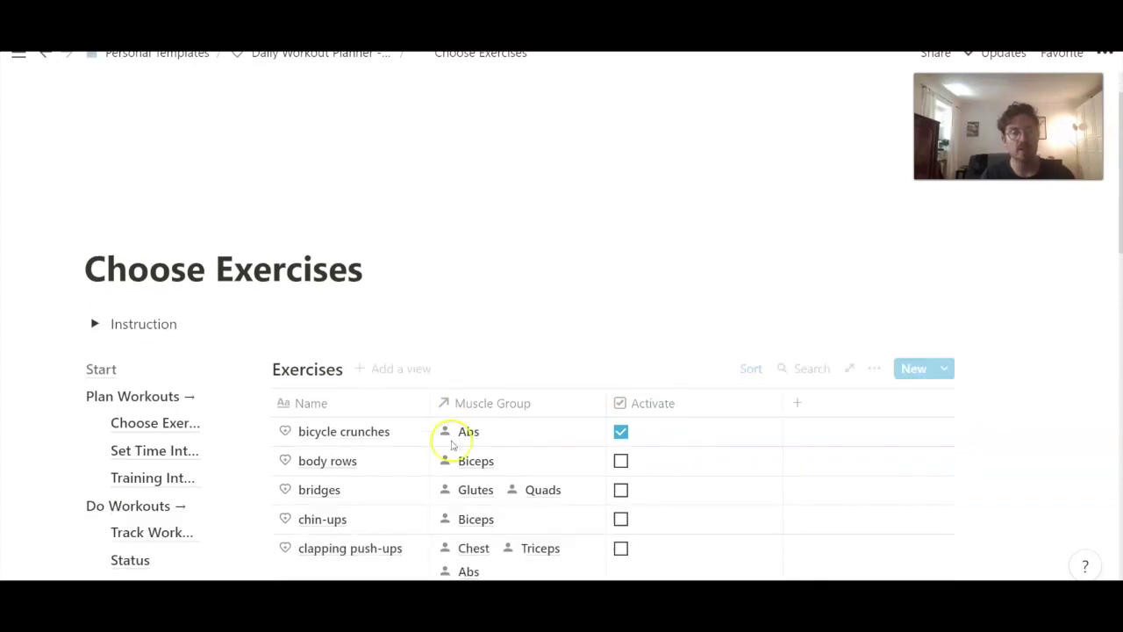
pyautogui.scroll(-3, 451, 444)
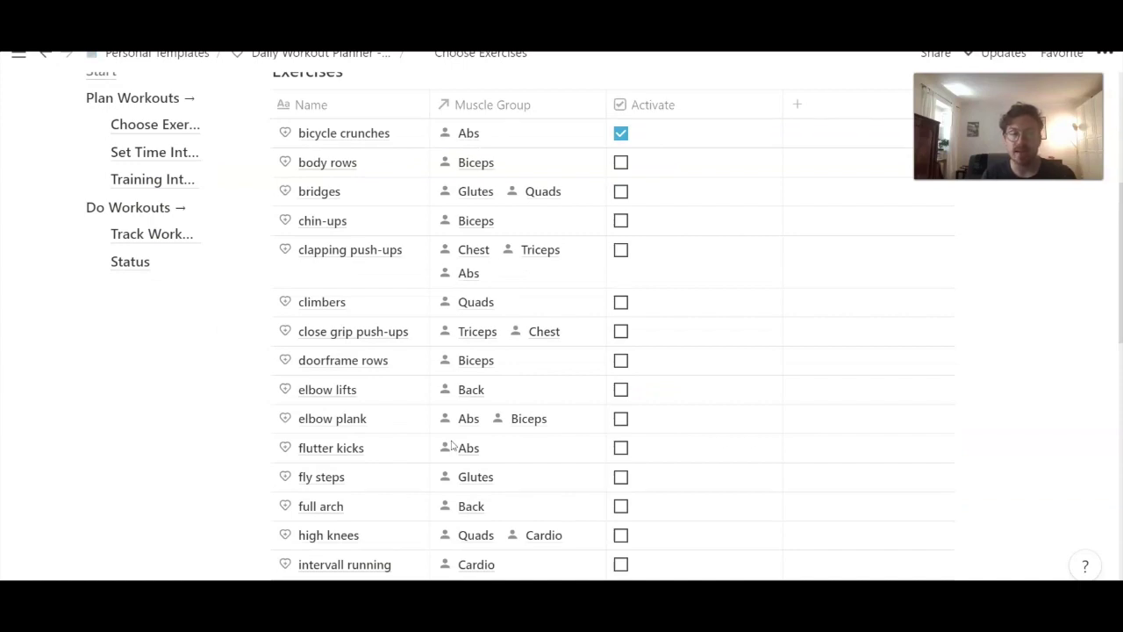
pyautogui.scroll(-6, 451, 445)
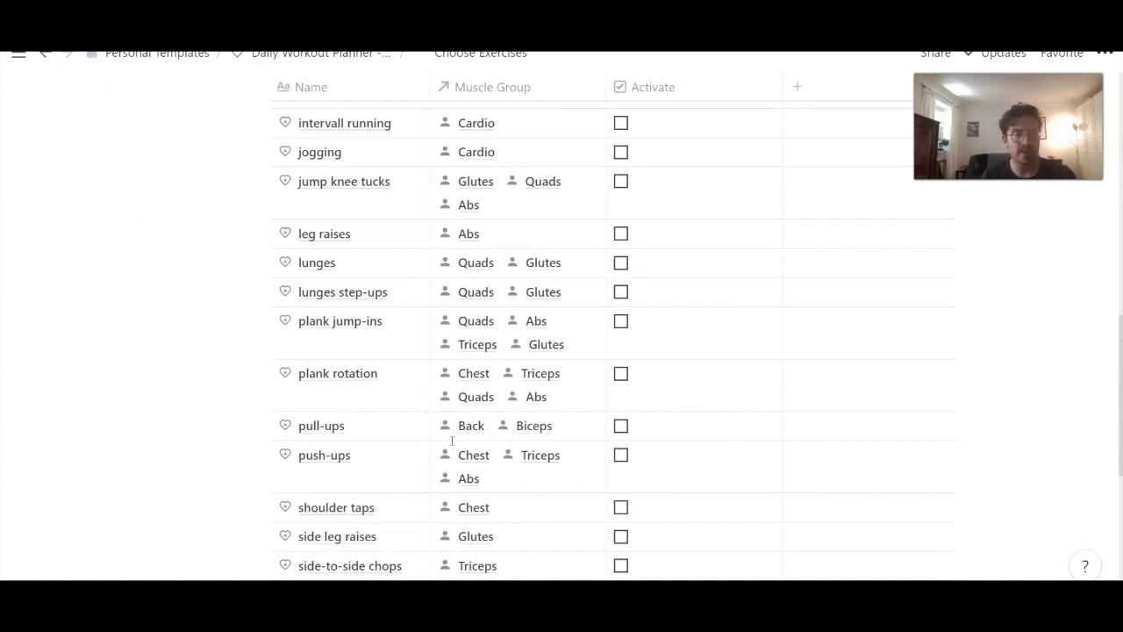
pyautogui.scroll(-5, 452, 441)
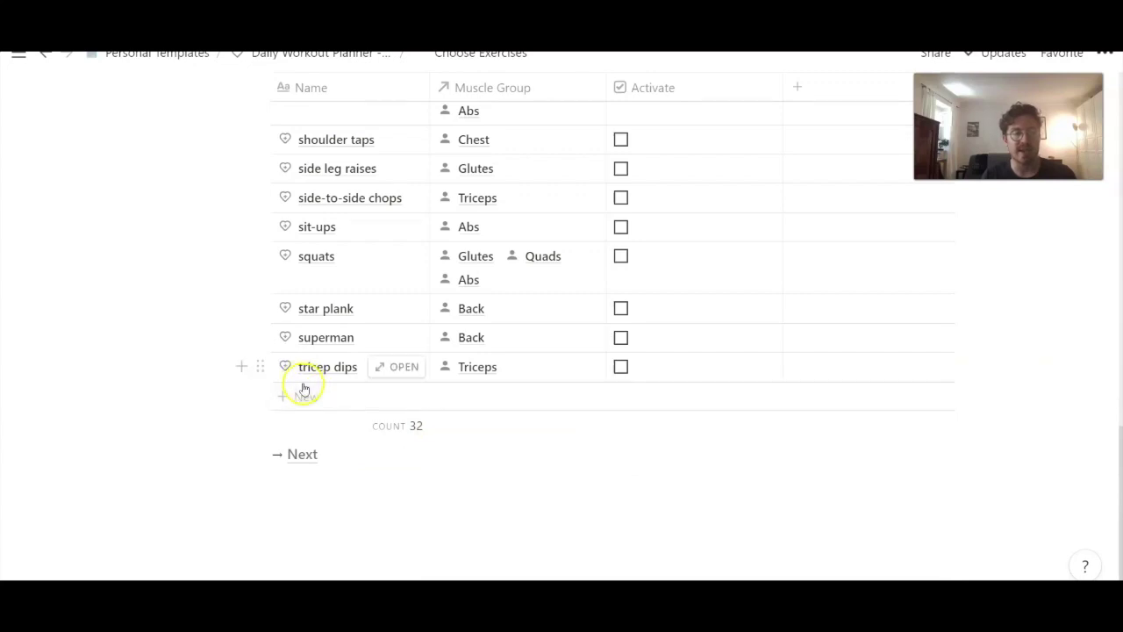
# Add a blank exercise at the end of the Exercises table, and delete that empty row again.
pyautogui.click(307, 396)
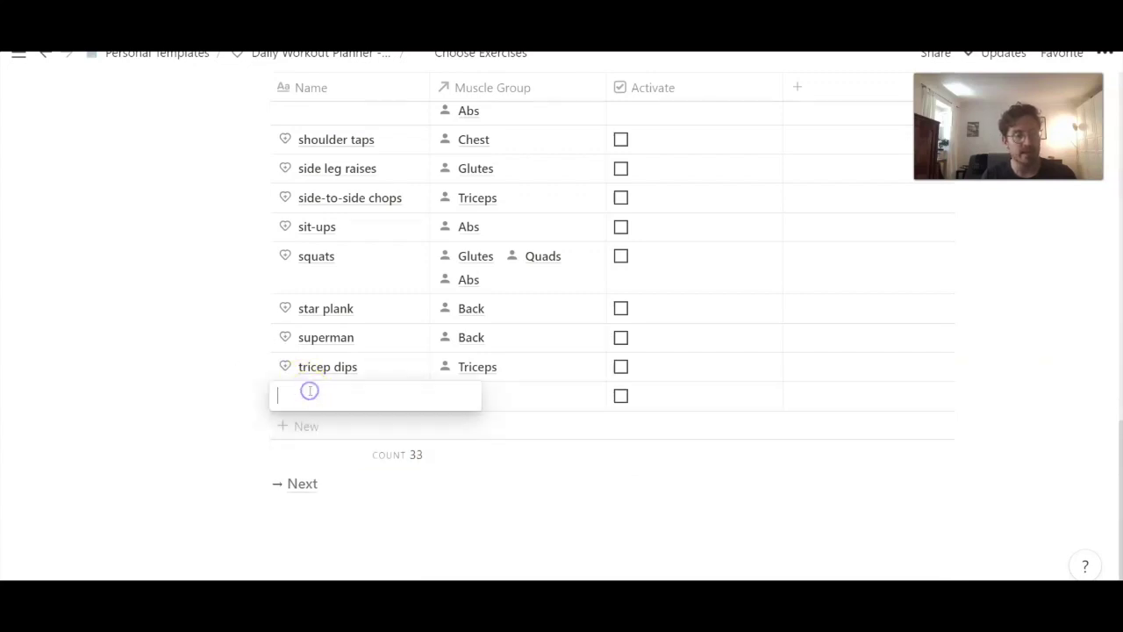
pyautogui.click(537, 405)
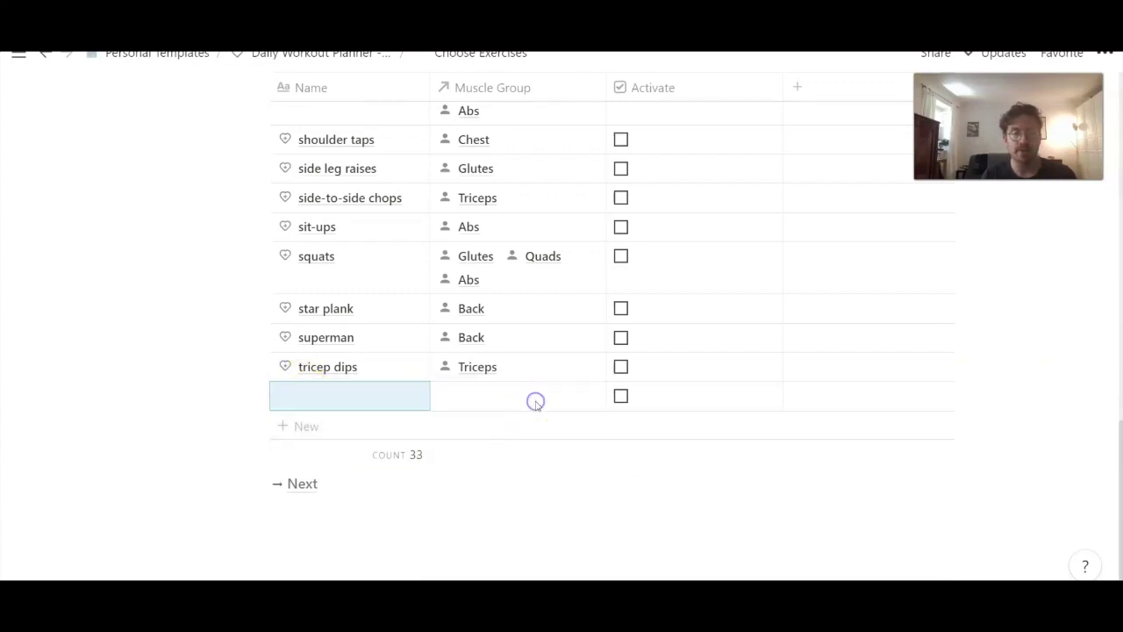
pyautogui.moveTo(581, 409); pyautogui.dragTo(494, 405)
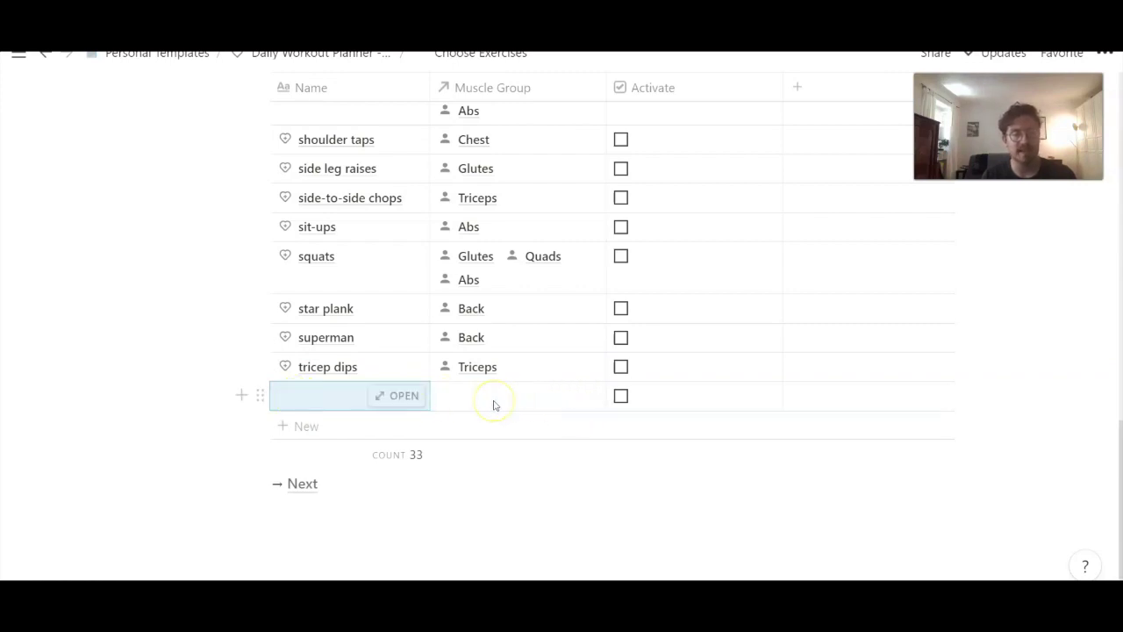
pyautogui.click(260, 395)
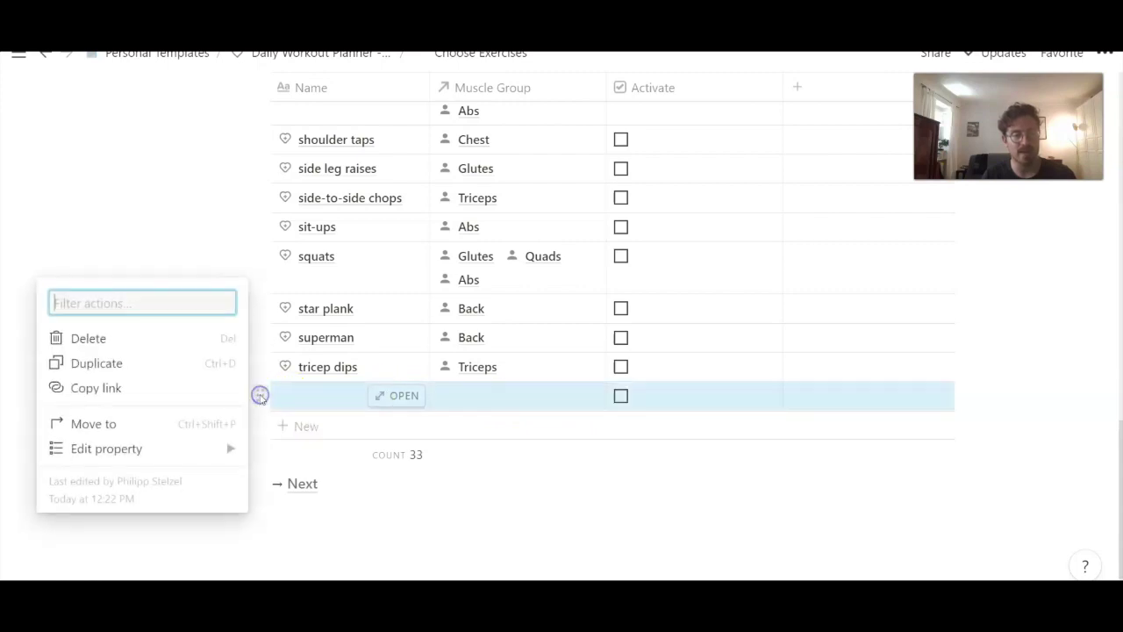
pyautogui.click(158, 345)
# Activate the chin-ups and elbow lifts exercises in the Exercises table.
pyautogui.scroll(10, 351, 368)
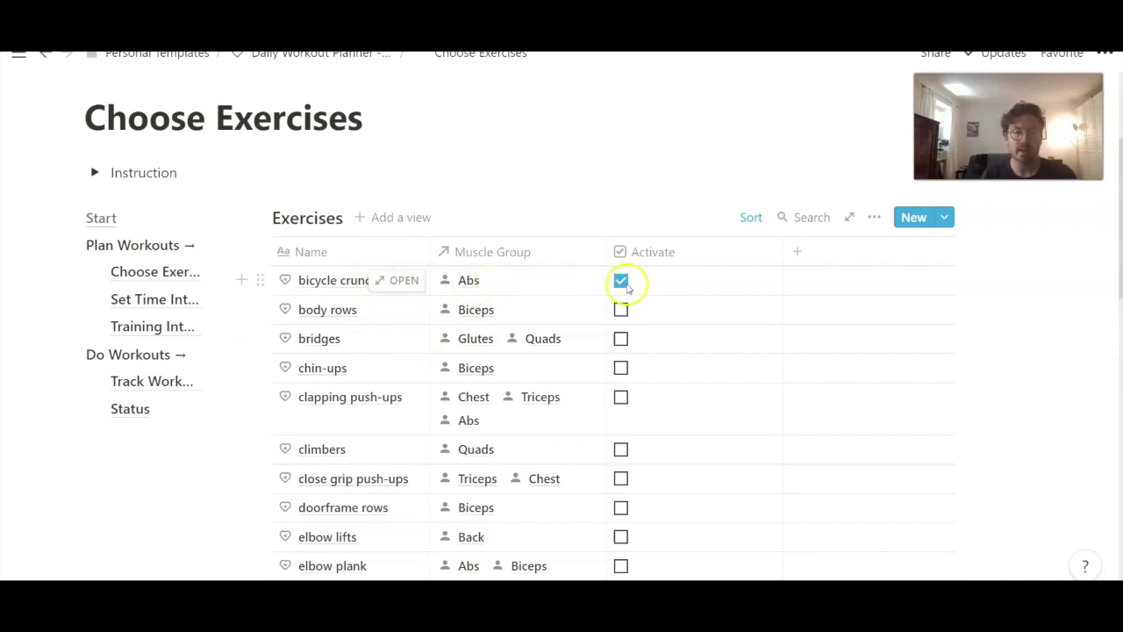
pyautogui.scroll(-1, 620, 332)
pyautogui.scroll(-2, 620, 332)
pyautogui.scroll(-2, 620, 332)
pyautogui.click(619, 332)
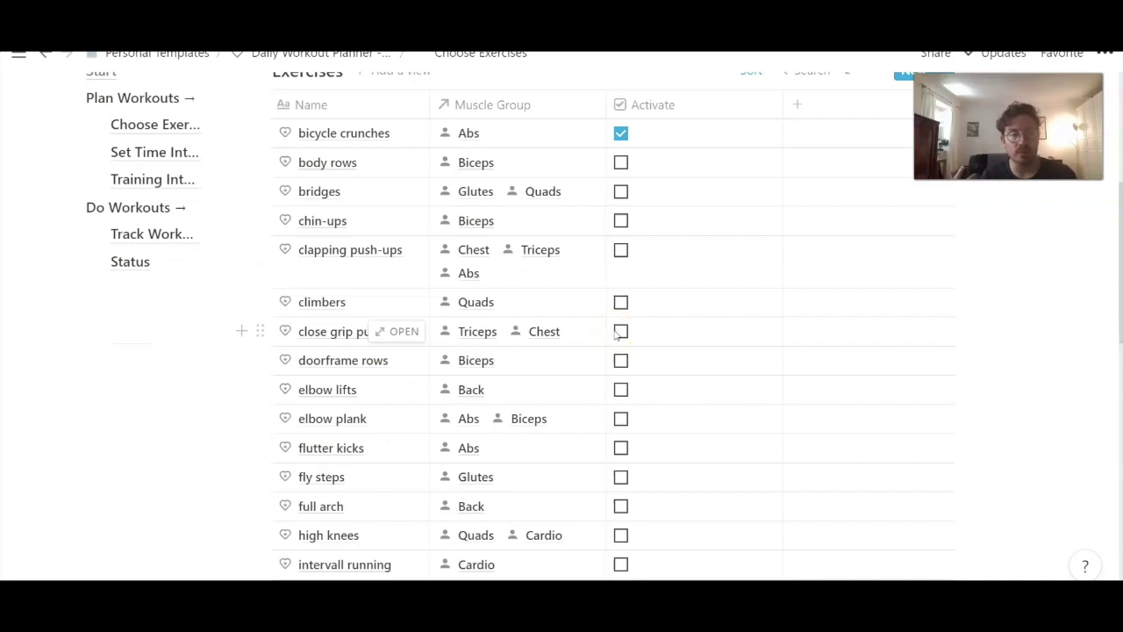
pyautogui.click(624, 197)
pyautogui.click(622, 218)
pyautogui.scroll(-2, 638, 408)
pyautogui.scroll(-1, 637, 408)
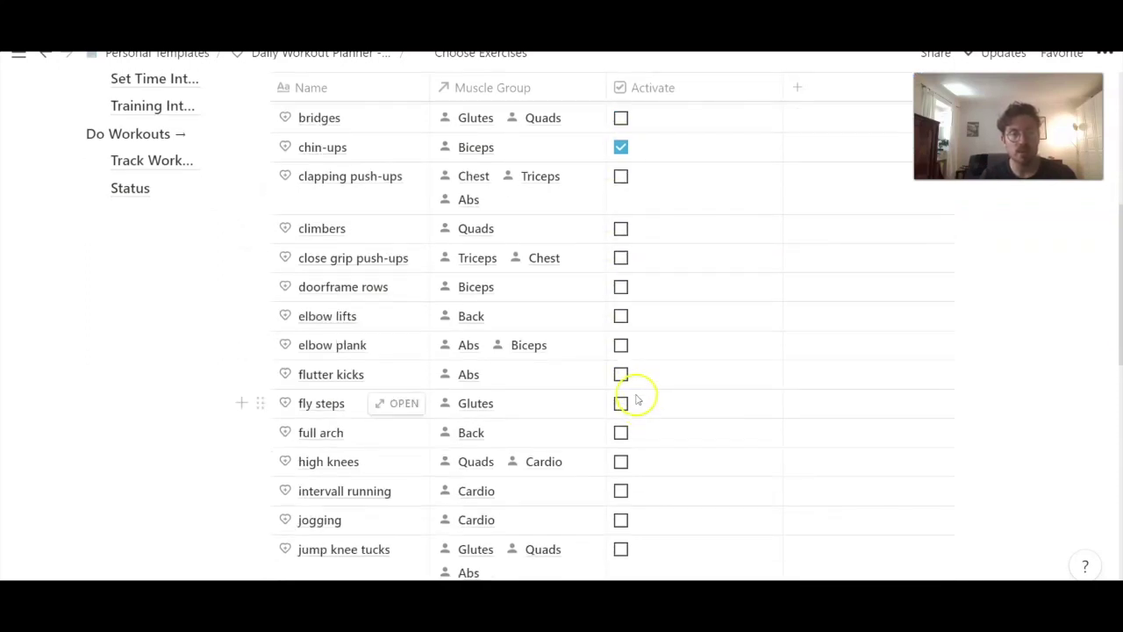
pyautogui.click(622, 316)
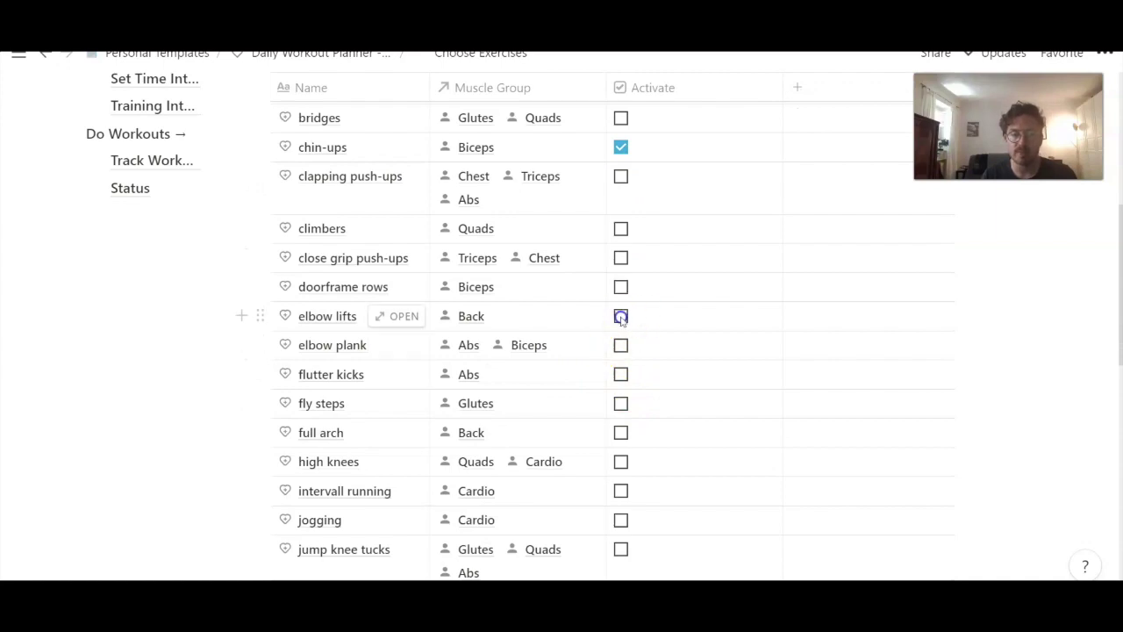
# Activate the jogging exercise as the cardio training in the Exercises table.
pyautogui.scroll(-5, 619, 458)
pyautogui.scroll(-8, 620, 458)
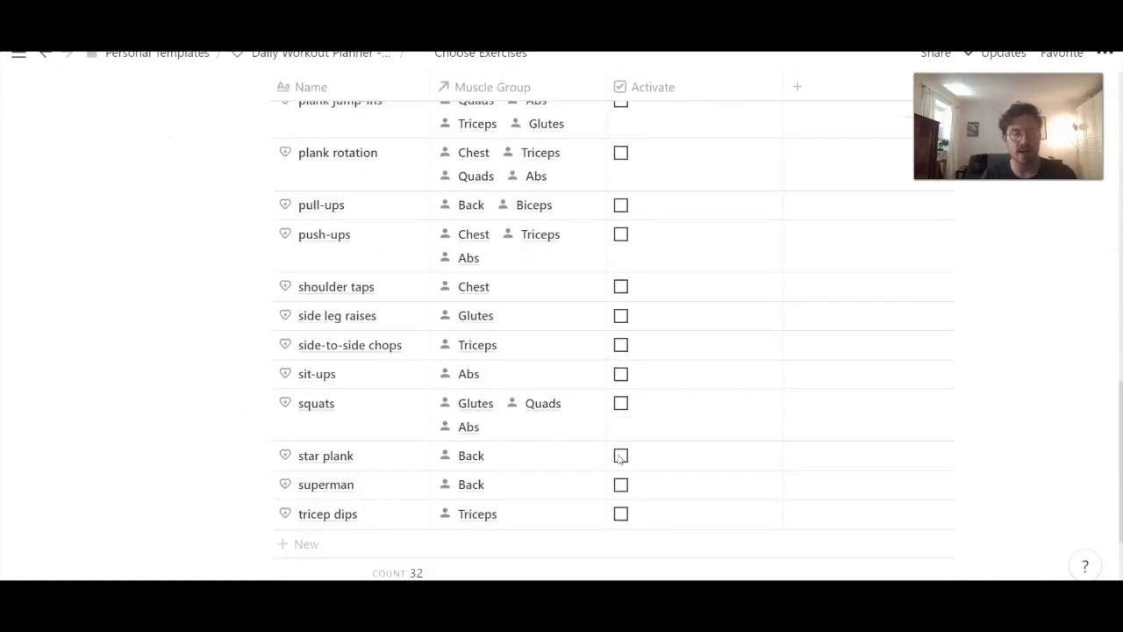
pyautogui.scroll(8, 619, 456)
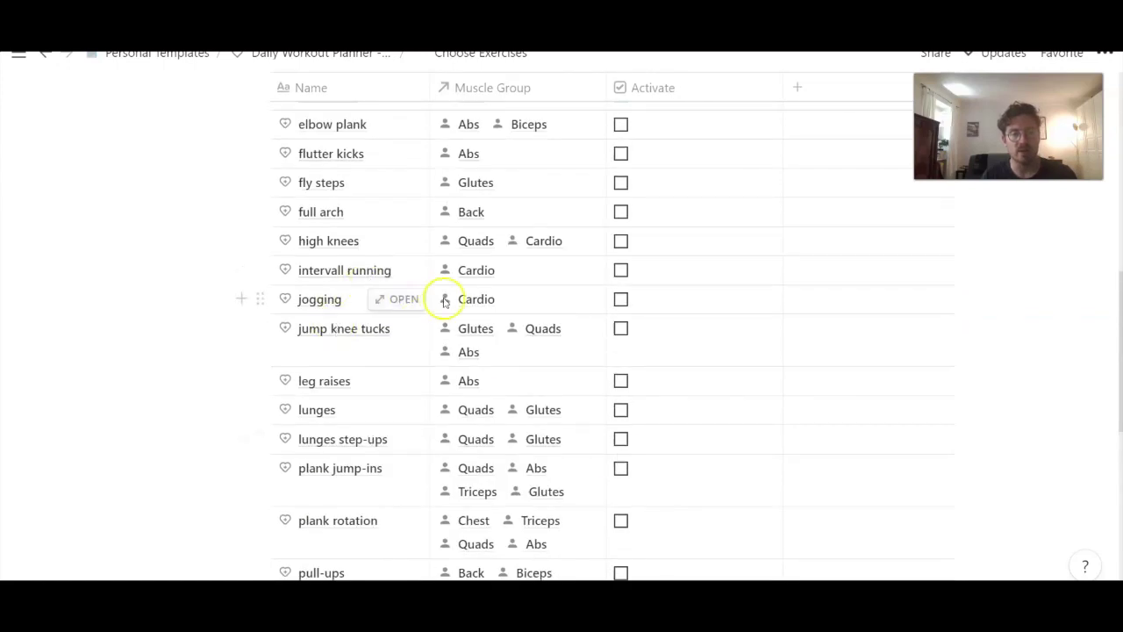
pyautogui.click(620, 299)
# Review the activated exercises and go to the Set Time Interval page.
pyautogui.scroll(8, 389, 326)
pyautogui.scroll(-12, 384, 325)
pyautogui.scroll(-5, 384, 326)
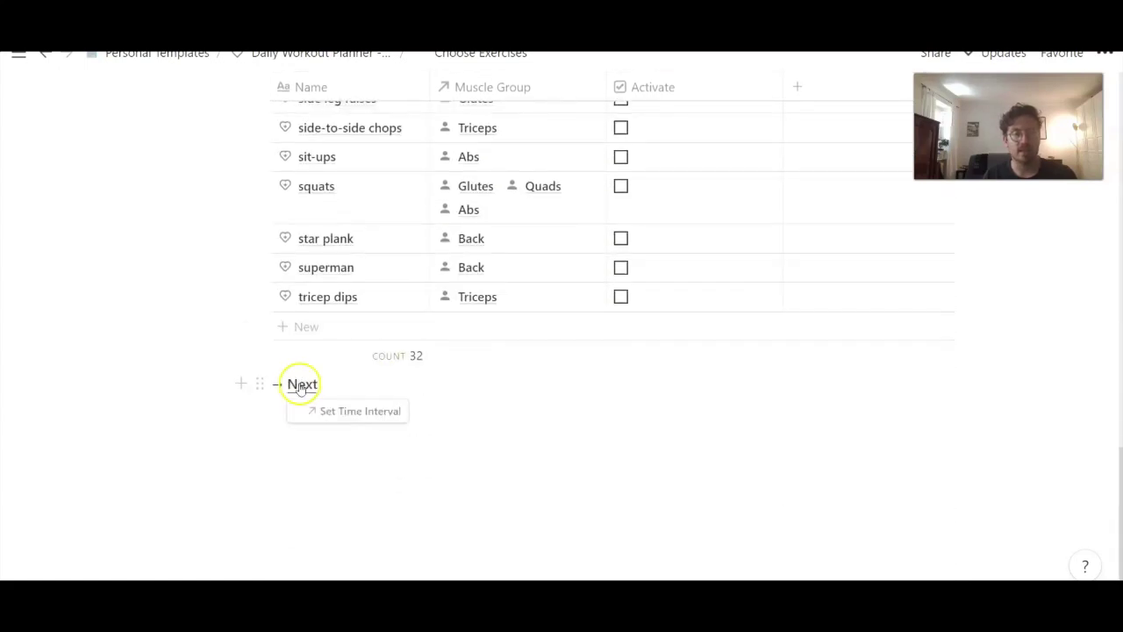
pyautogui.scroll(15, 299, 389)
pyautogui.scroll(-2, 299, 388)
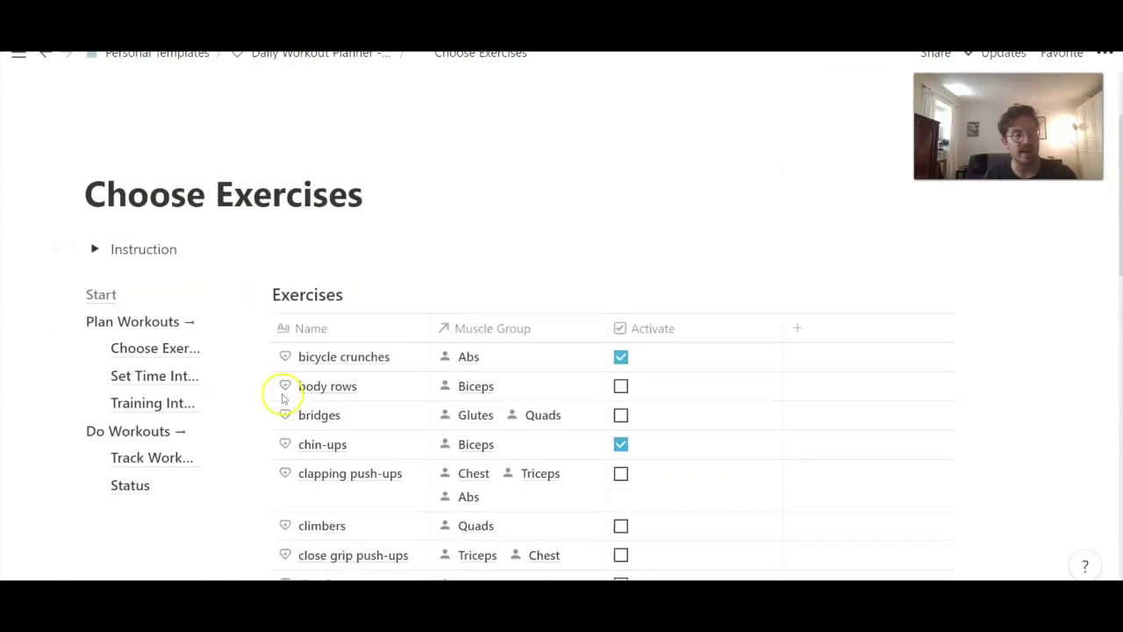
pyautogui.click(165, 376)
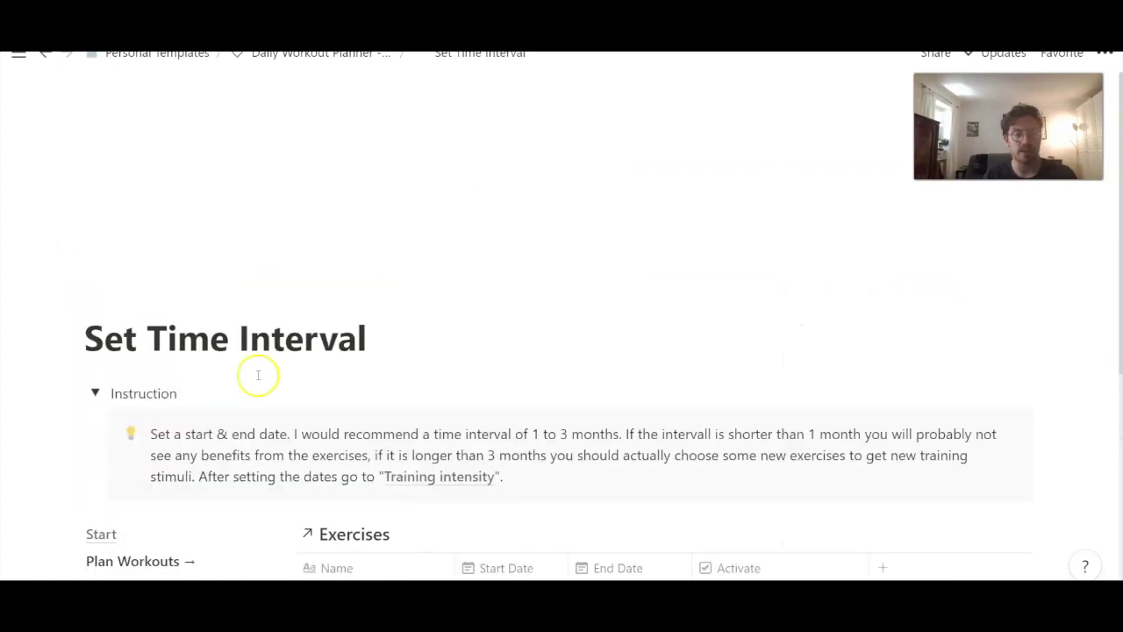
# Set the start date of bicycle crunches to July 28, 2021.
pyautogui.scroll(-3, 571, 421)
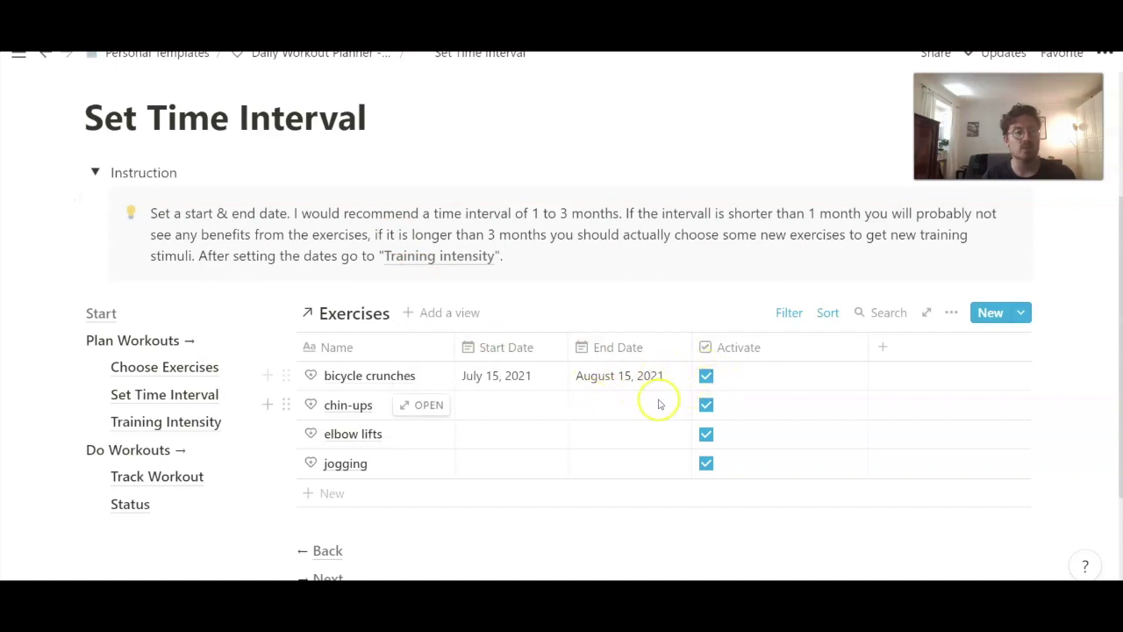
pyautogui.scroll(-2, 654, 409)
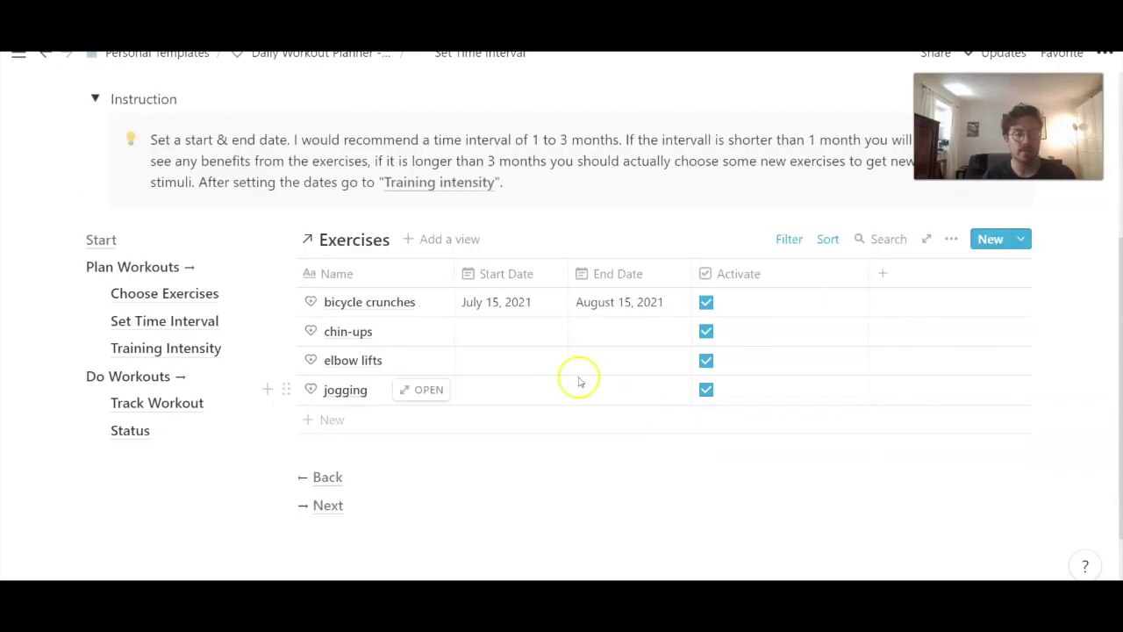
pyautogui.click(501, 305)
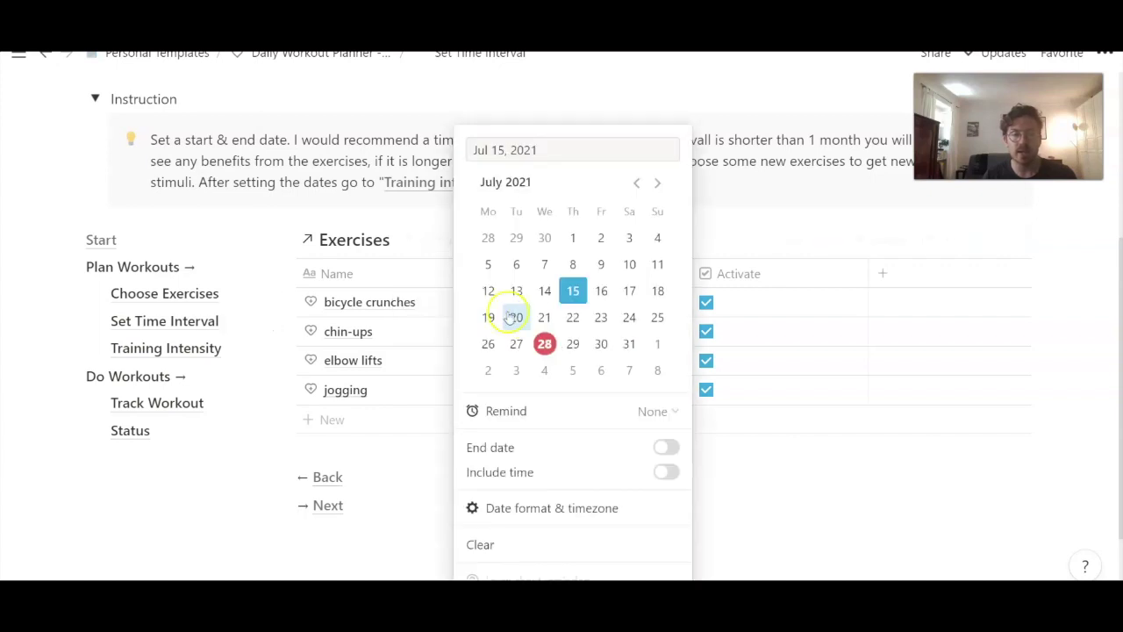
pyautogui.click(544, 344)
pyautogui.click(434, 336)
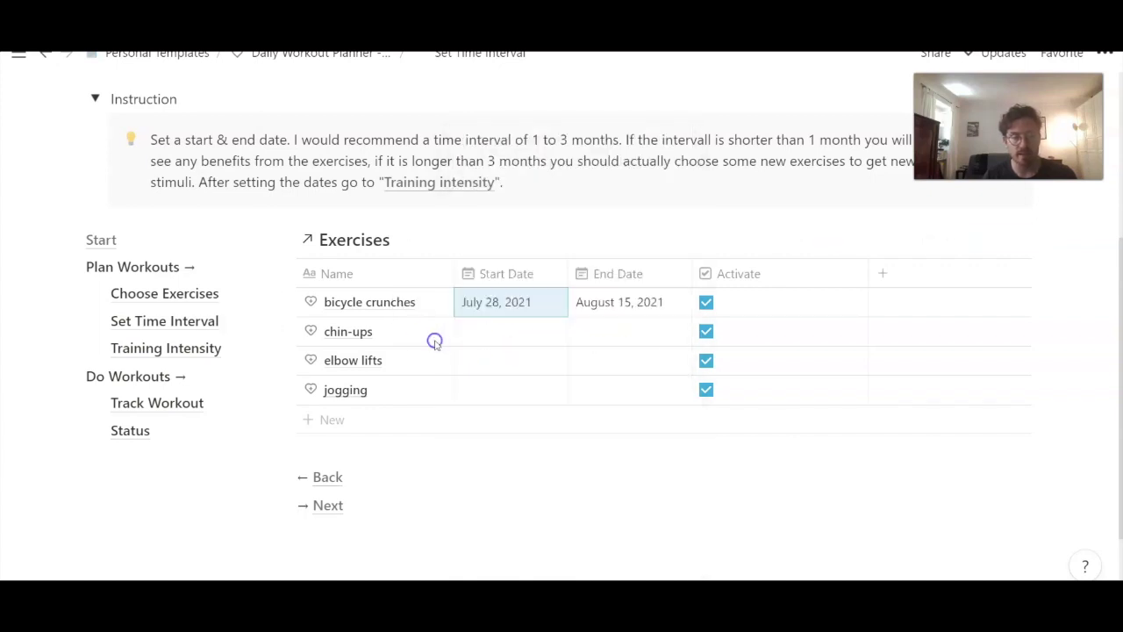
# Set the start dates of chin-ups, elbow lifts and jogging to July 28, 2021.
pyautogui.click(535, 343)
pyautogui.click(439, 333)
pyautogui.click(503, 367)
pyautogui.click(444, 347)
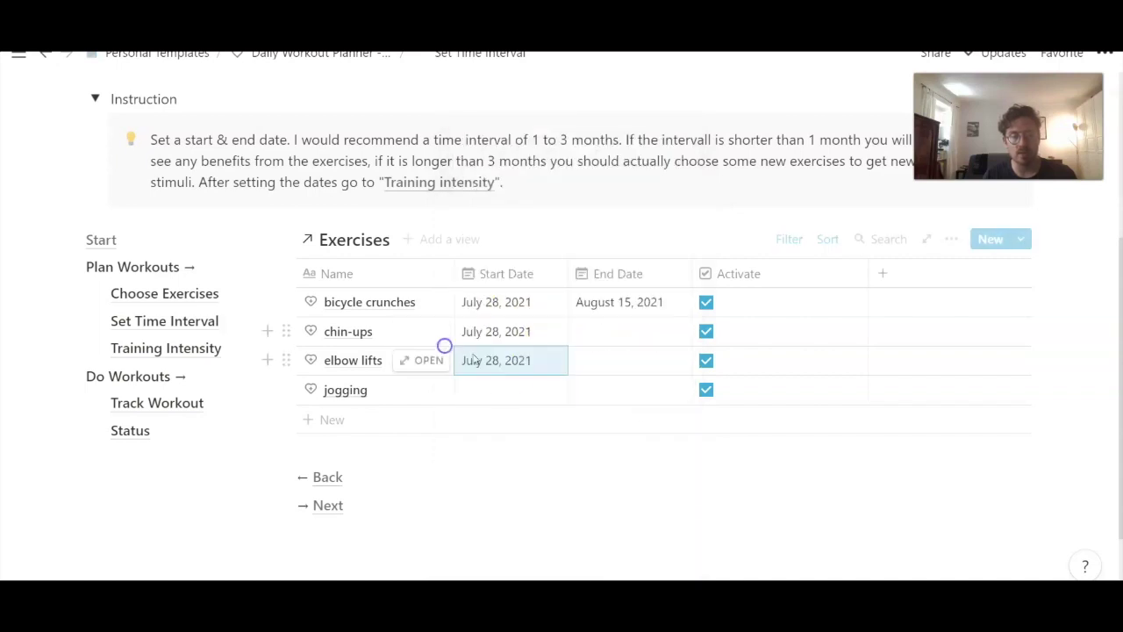
pyautogui.click(523, 393)
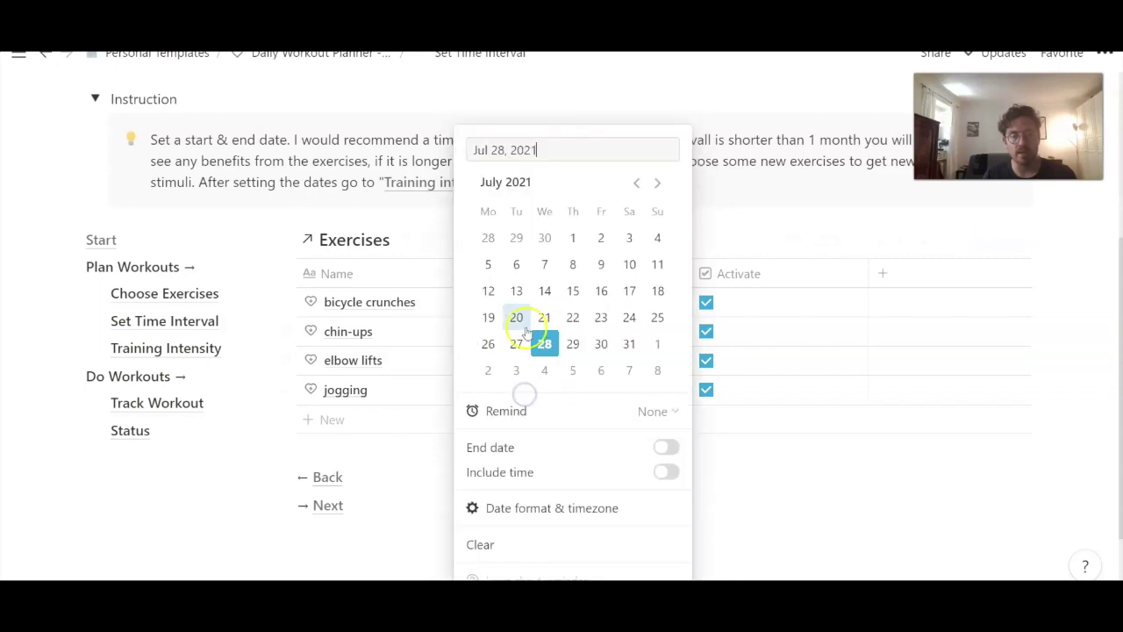
pyautogui.click(441, 346)
# Set the end date of bicycle crunches to August 31, 2021.
pyautogui.click(623, 301)
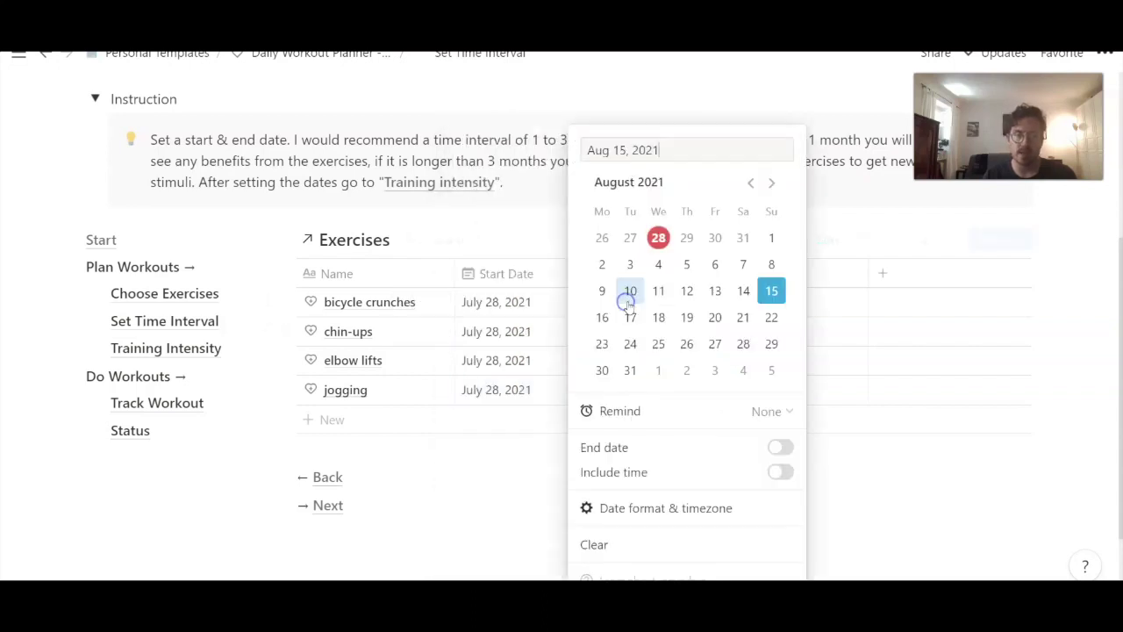
pyautogui.click(771, 182)
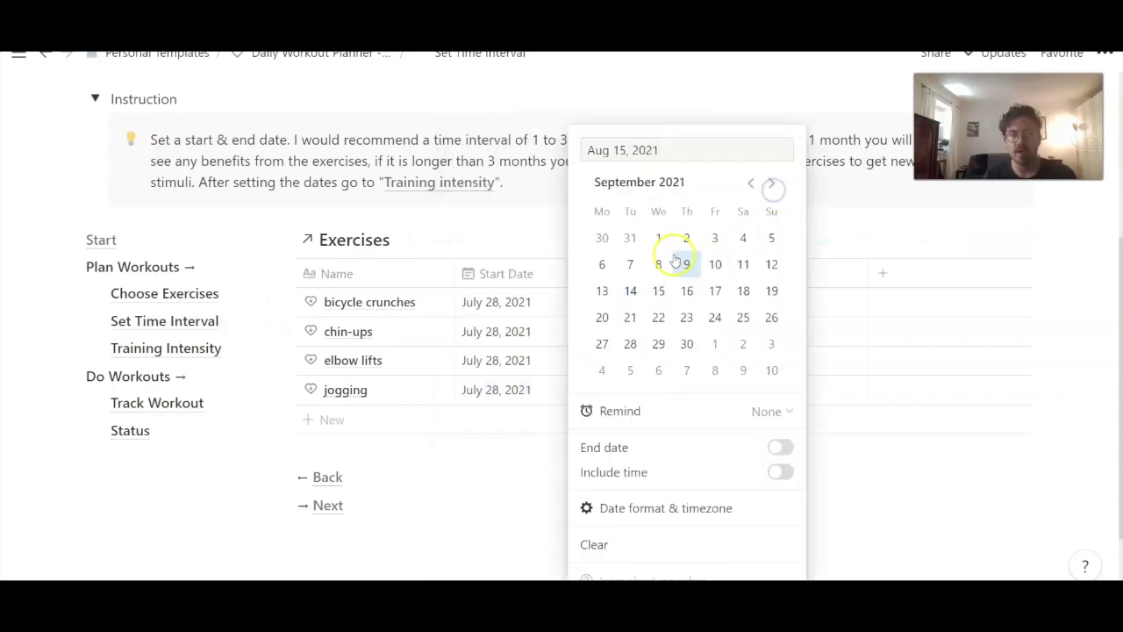
pyautogui.click(751, 183)
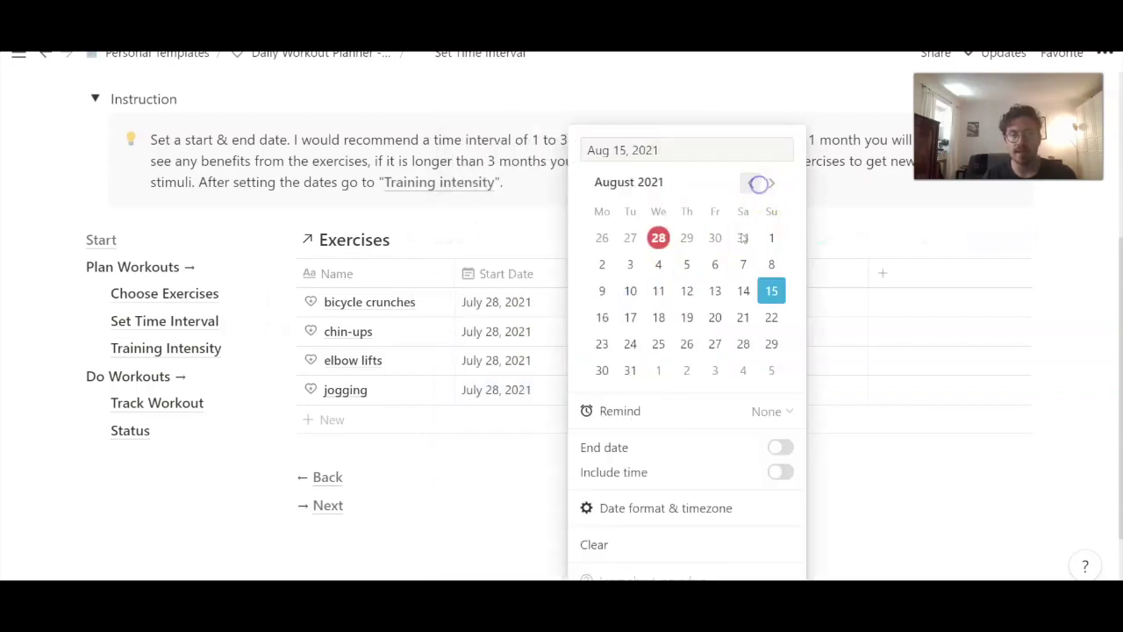
pyautogui.click(625, 374)
pyautogui.click(551, 351)
# Set the end dates of chin-ups, elbow lifts and jogging to August 31, 2021.
pyautogui.click(632, 337)
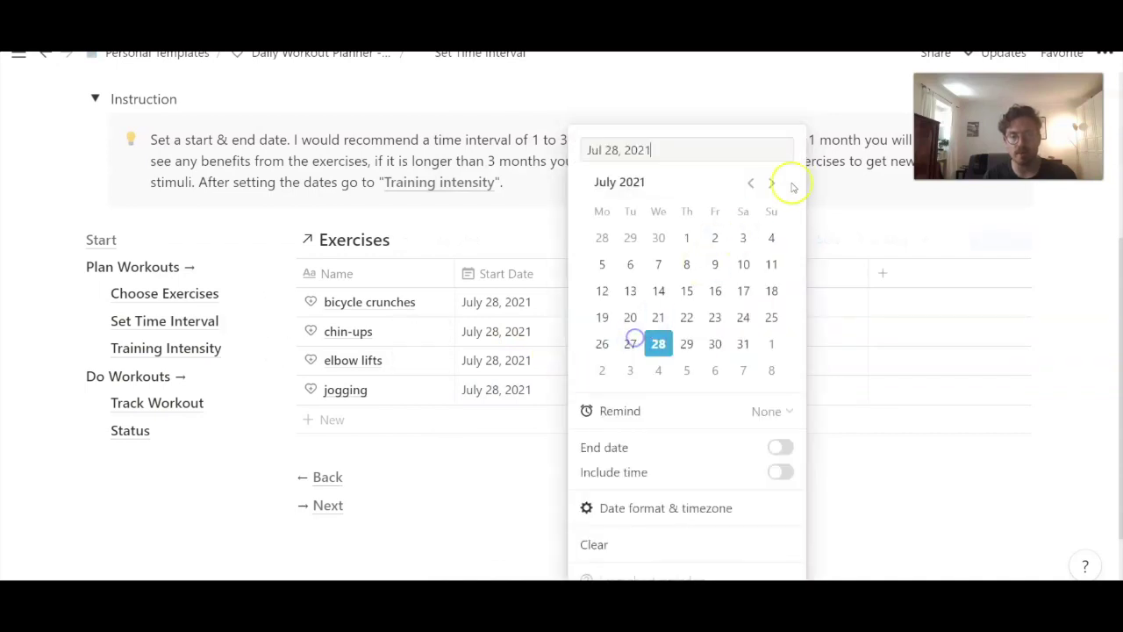
pyautogui.click(771, 182)
pyautogui.click(630, 369)
pyautogui.click(553, 336)
pyautogui.click(622, 359)
pyautogui.click(771, 183)
pyautogui.click(629, 369)
pyautogui.click(564, 329)
pyautogui.click(619, 389)
pyautogui.click(771, 182)
pyautogui.click(630, 369)
pyautogui.click(524, 221)
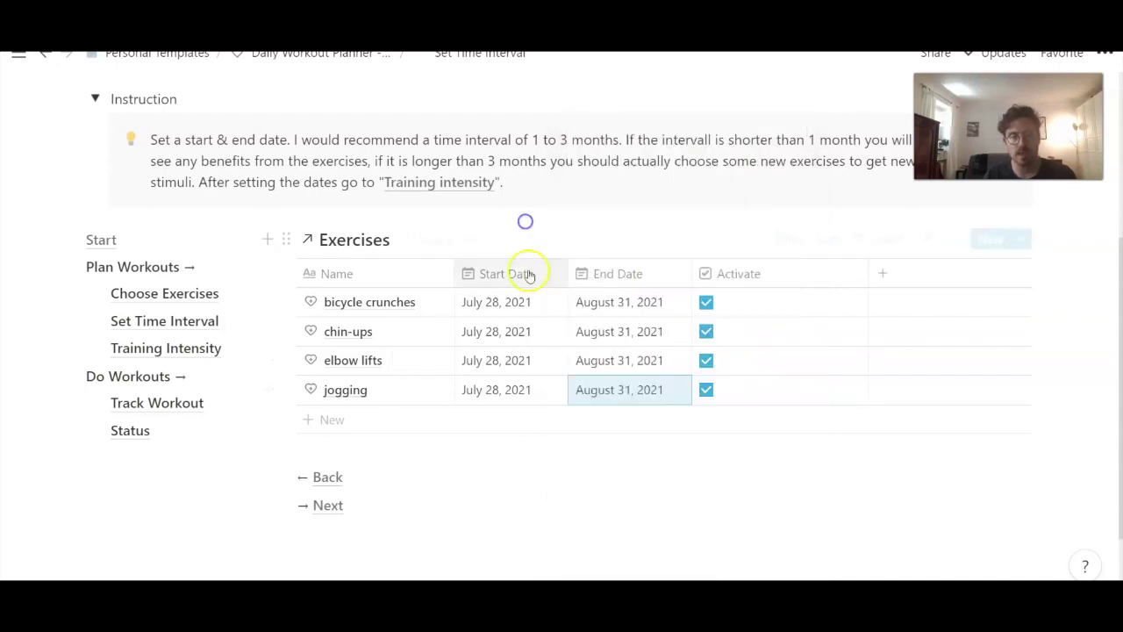
# Change the start dates of bicycle crunches, chin-ups and elbow lifts to July 26, 2021.
pyautogui.click(514, 312)
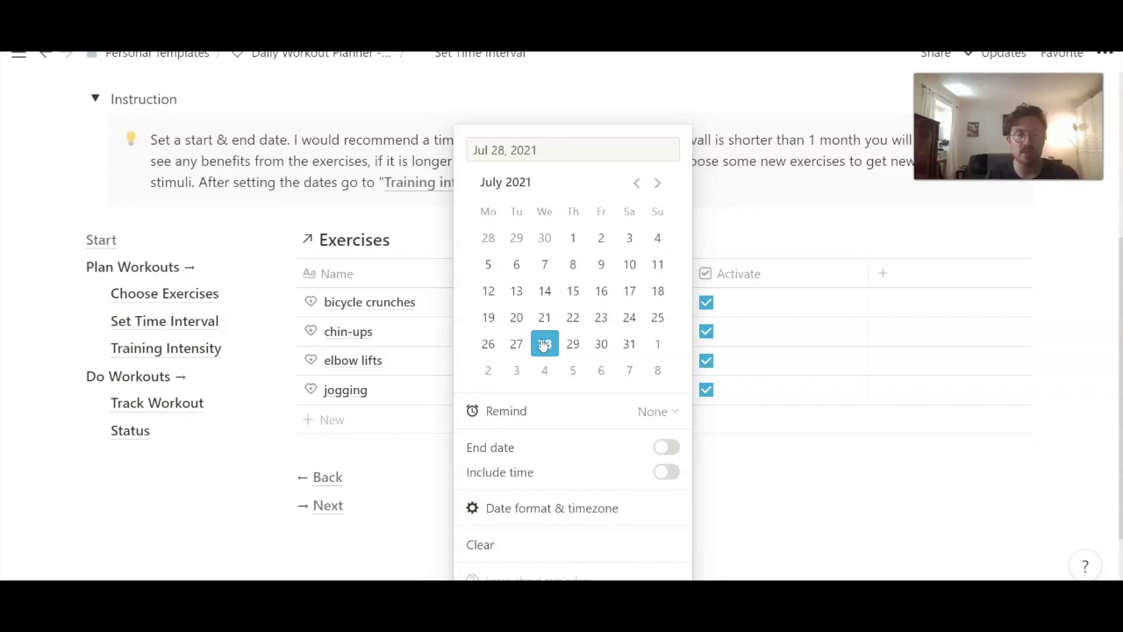
pyautogui.click(488, 343)
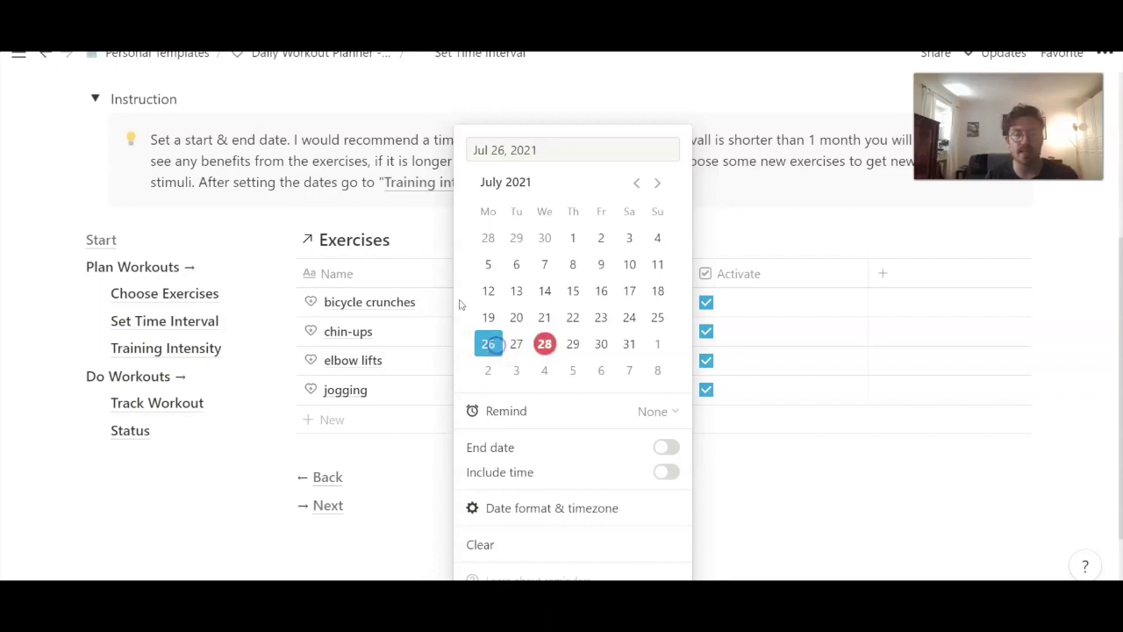
pyautogui.click(431, 235)
pyautogui.click(509, 331)
pyautogui.click(488, 343)
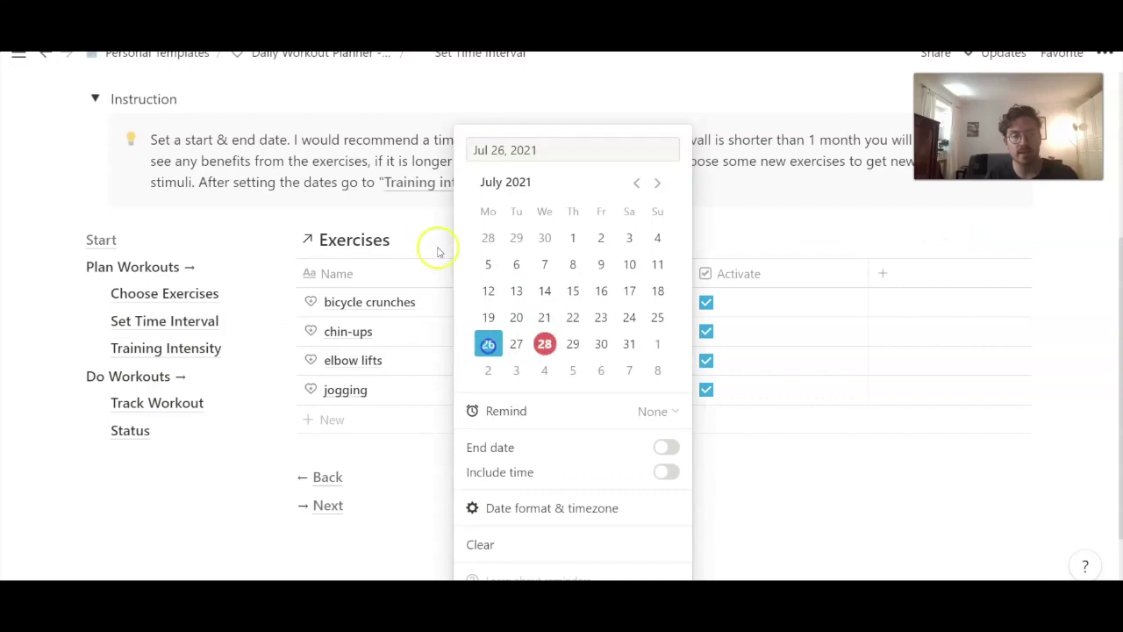
pyautogui.click(437, 252)
pyautogui.click(501, 358)
pyautogui.click(488, 343)
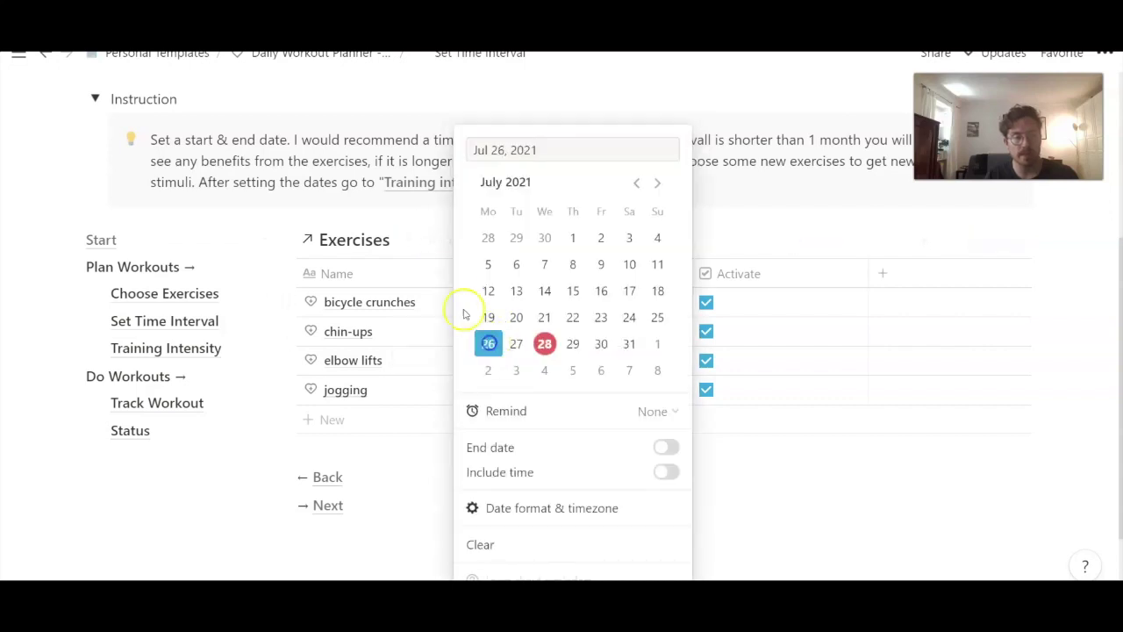
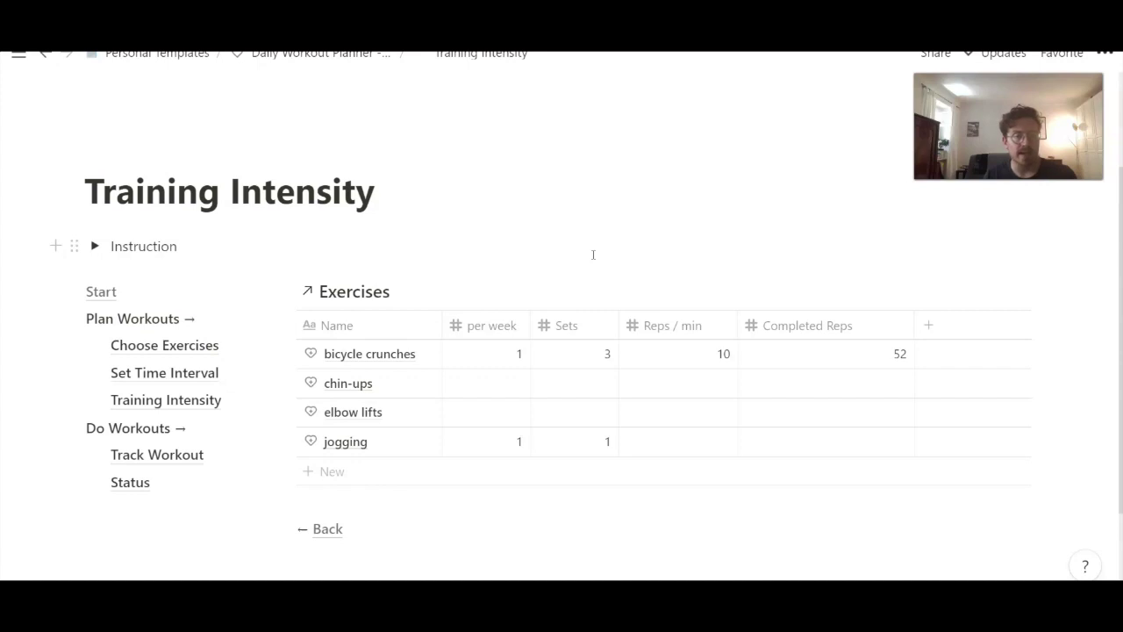
# On the Training Intensity page, set the weekly frequency to 2 for bicycle crunches and 3 for chin-ups and elbow lifts.
pyautogui.write('2')
pyautogui.press('Return')
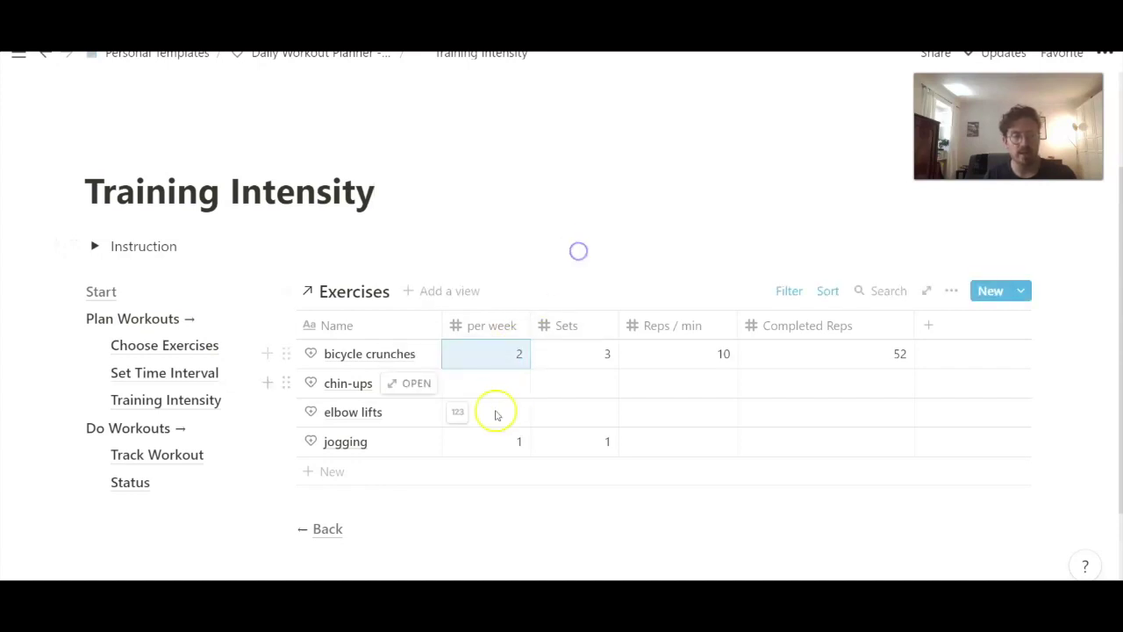
pyautogui.click(492, 389)
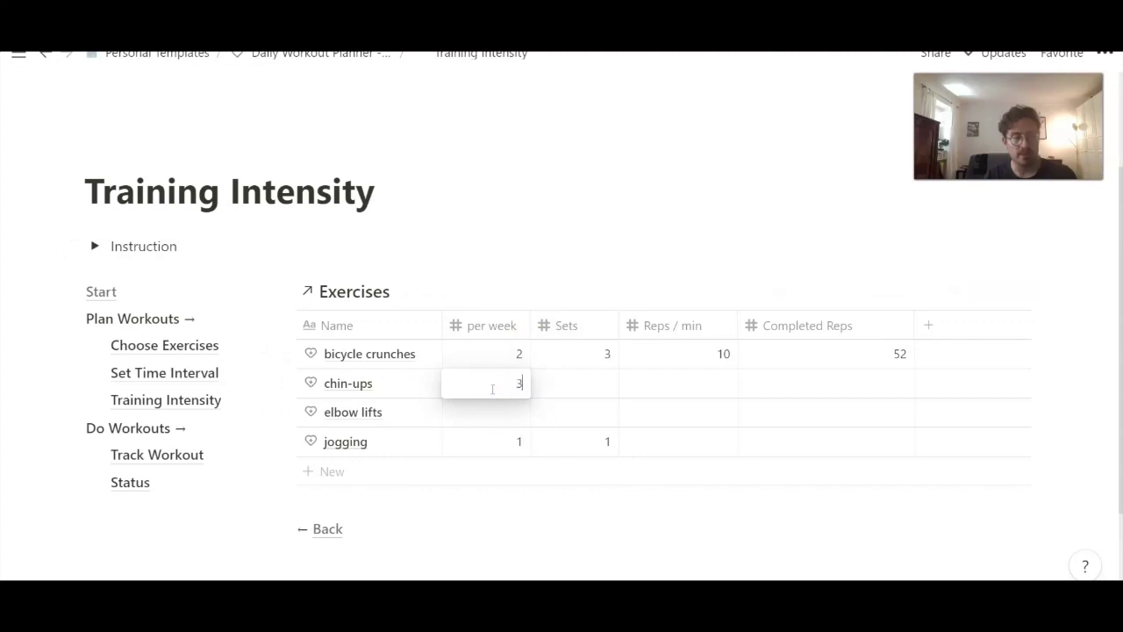
pyautogui.click(538, 247)
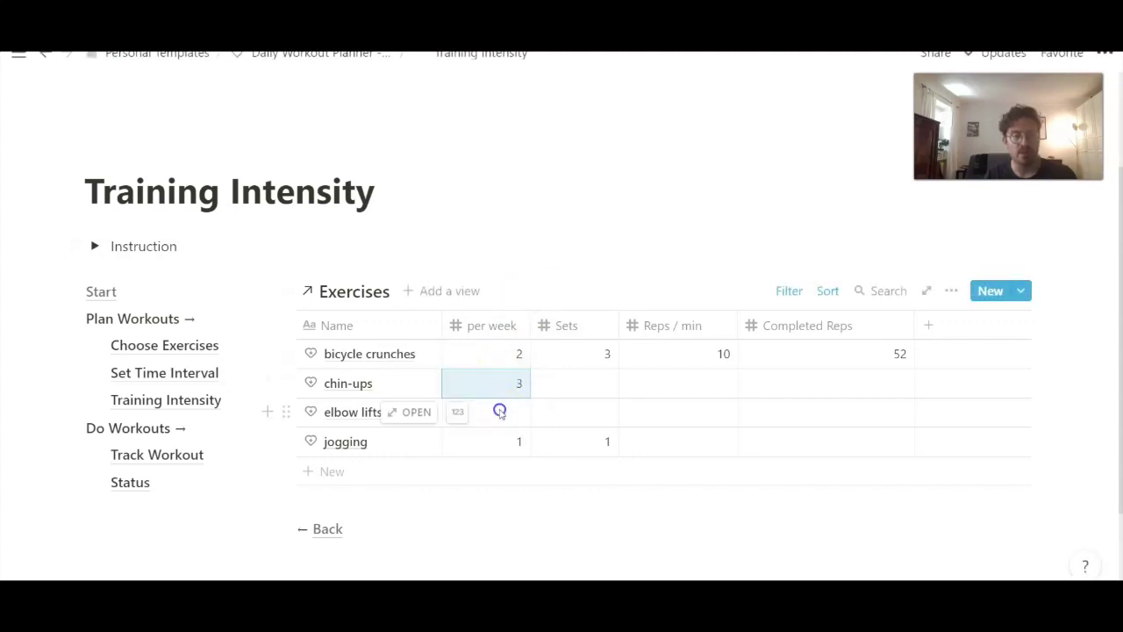
pyautogui.click(500, 413)
pyautogui.write('3')
pyautogui.click(563, 225)
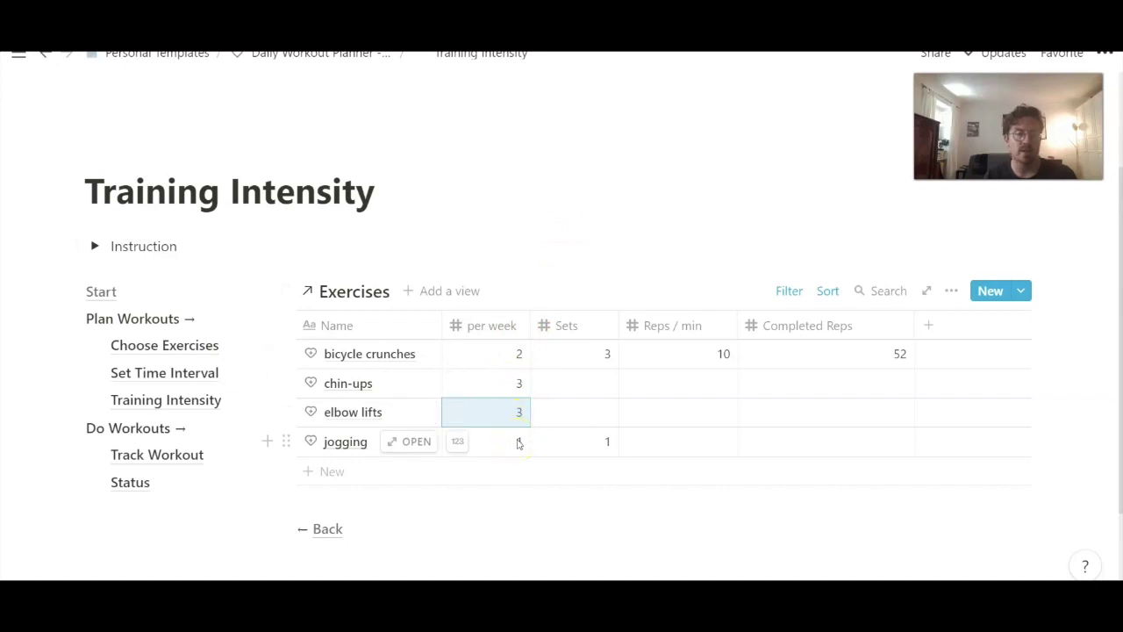
pyautogui.click(619, 207)
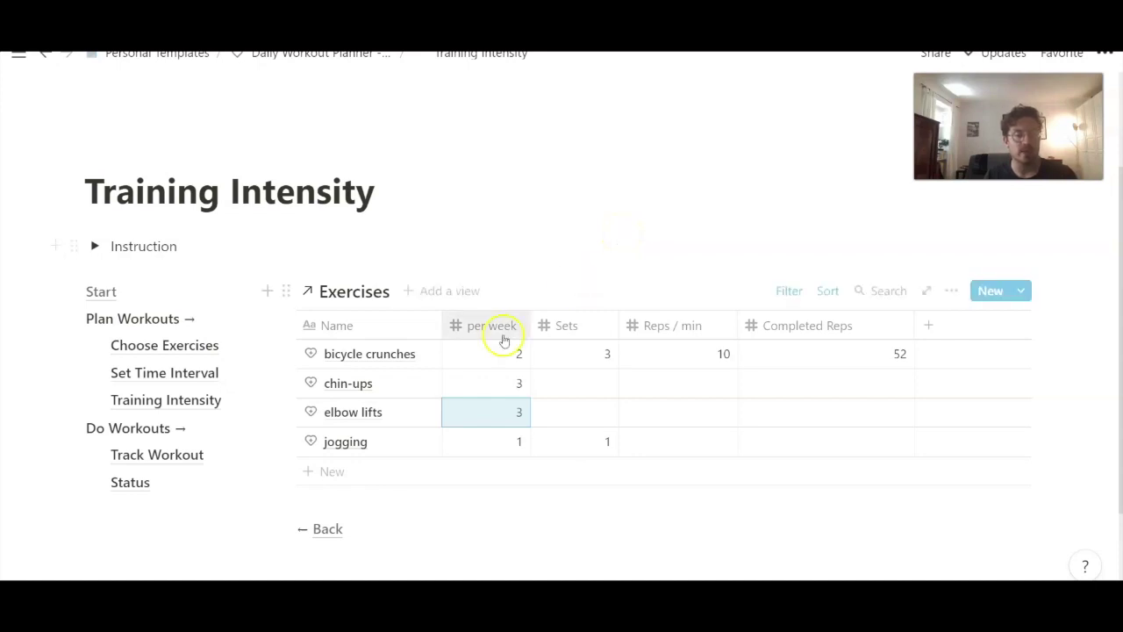
# Set the number of sets to 2 for both chin-ups and elbow lifts.
pyautogui.click(594, 375)
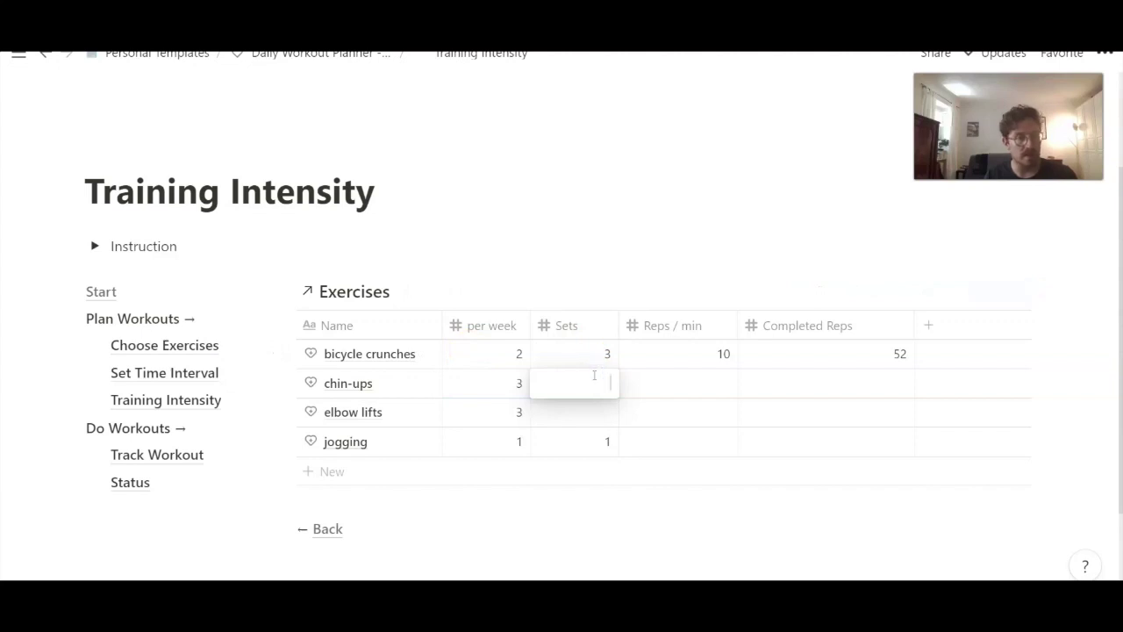
pyautogui.write('2')
pyautogui.press('Return')
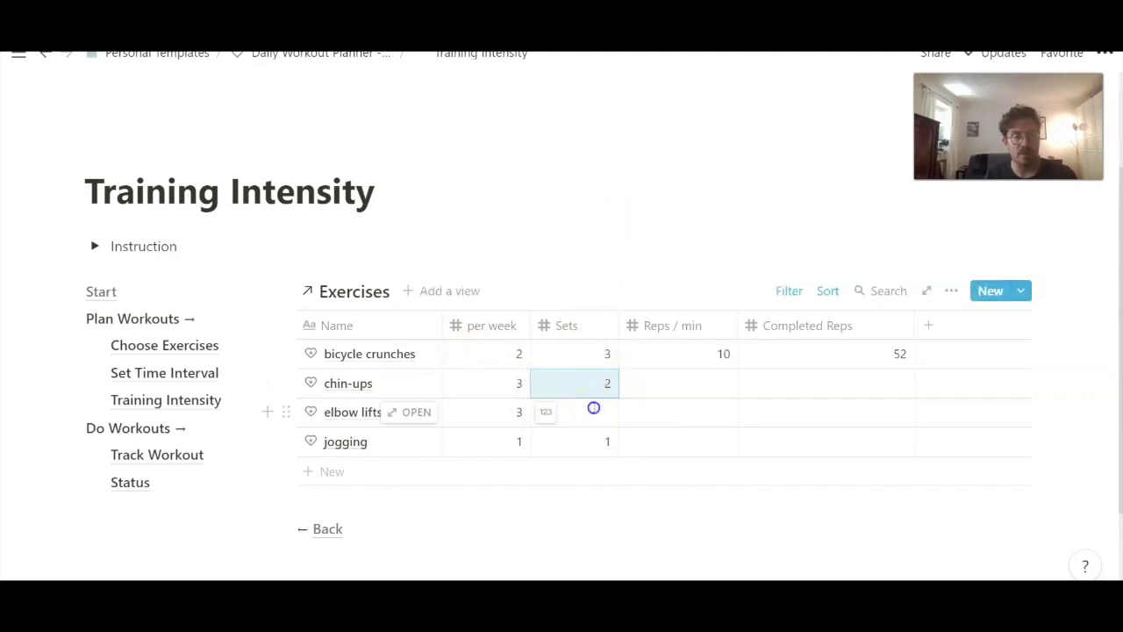
pyautogui.click(594, 406)
pyautogui.write('2')
pyautogui.press('Return')
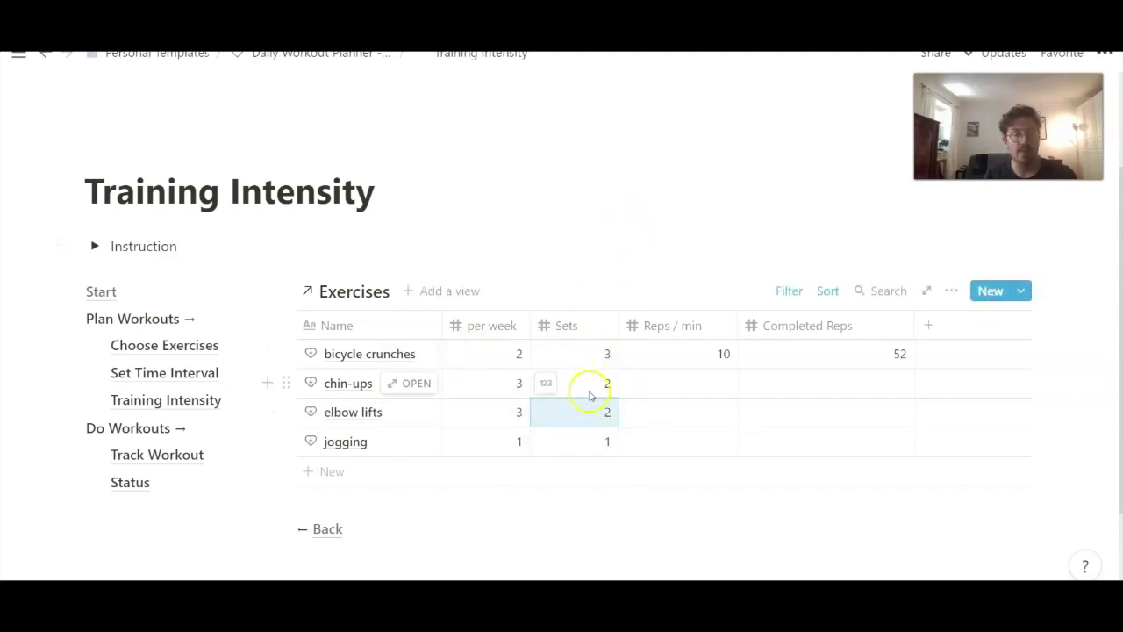
# Try 4 as the number of sets for jogging and restore it to 1.
pyautogui.click(600, 448)
pyautogui.click(601, 448)
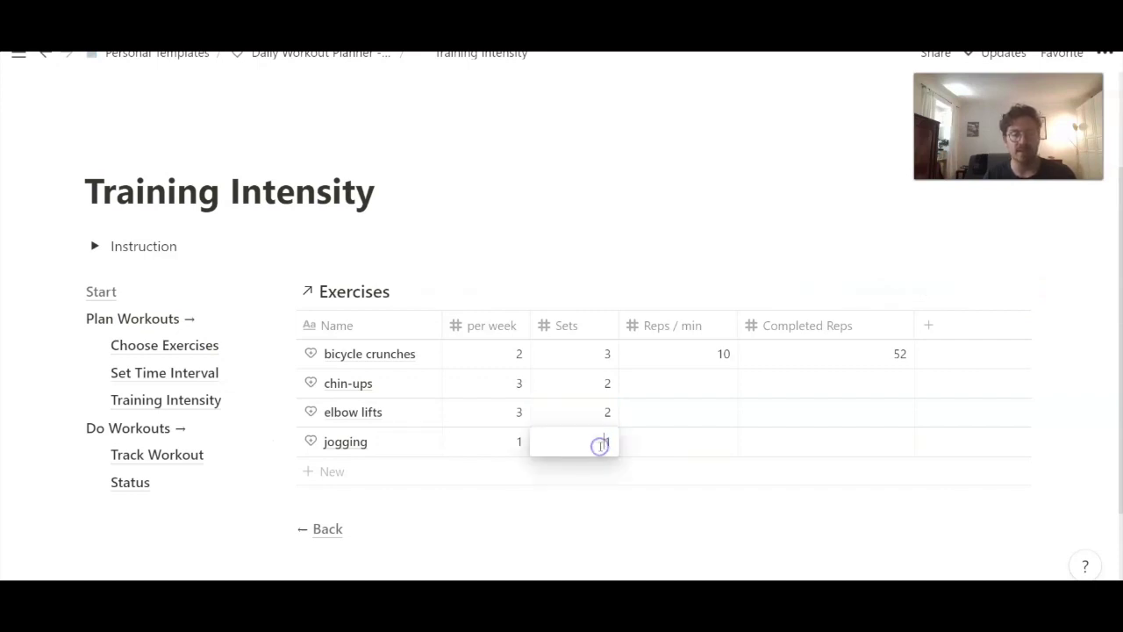
pyautogui.click(646, 278)
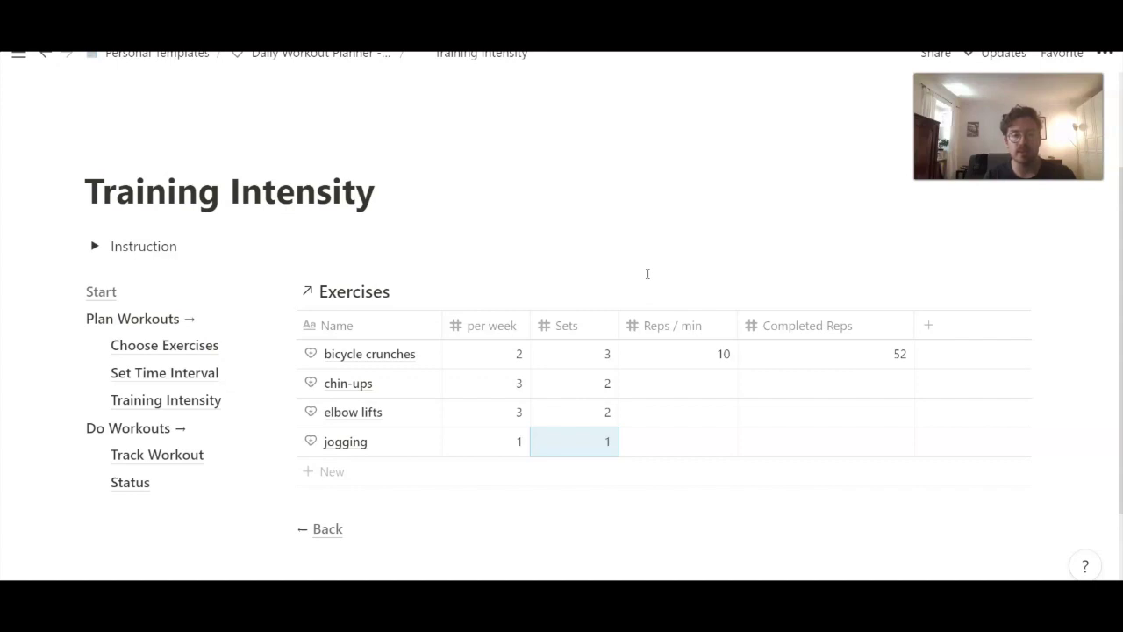
pyautogui.click(569, 443)
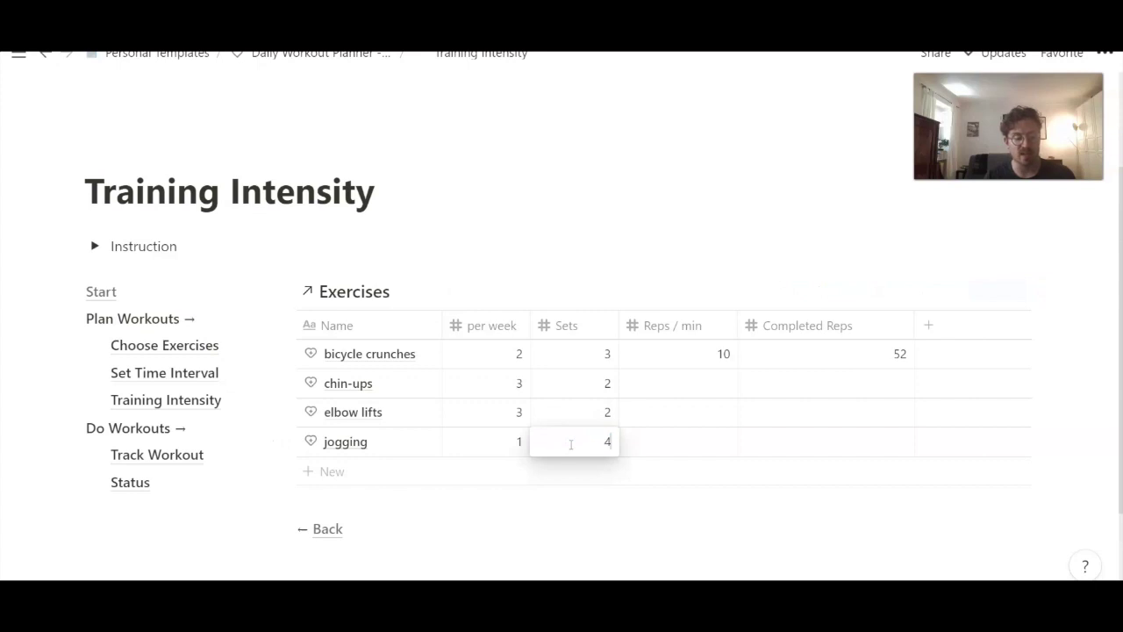
pyautogui.write('4')
pyautogui.doubleClick(570, 444)
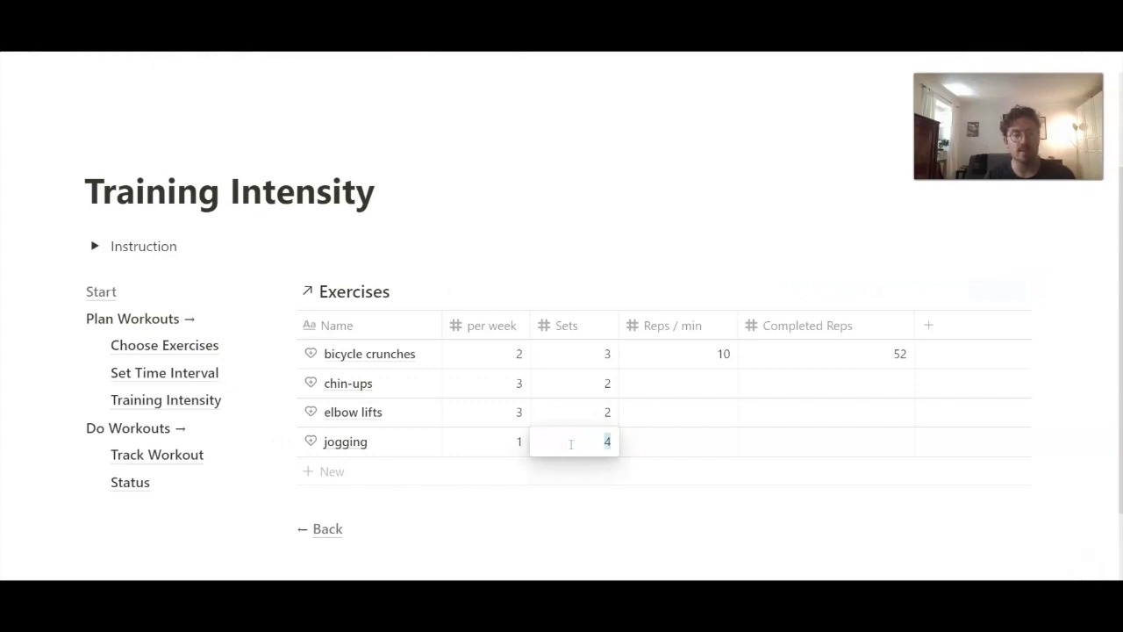
pyautogui.write('1')
pyautogui.click(666, 269)
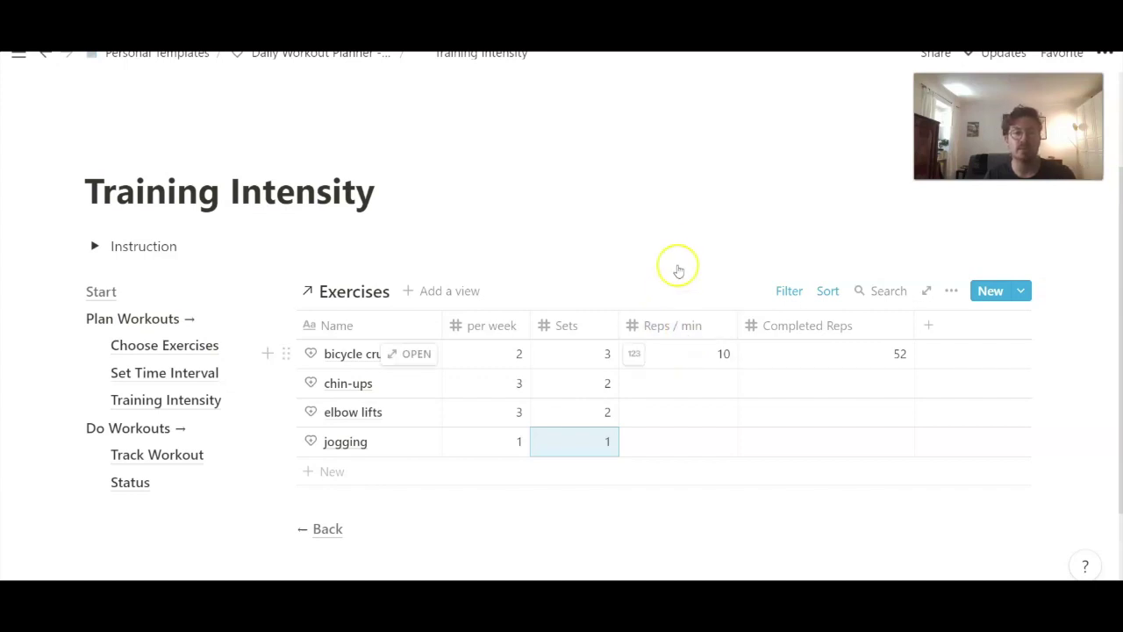
# Set Reps / min to 10 for chin-ups, 10 for elbow lifts and 60 for jogging.
pyautogui.click(685, 378)
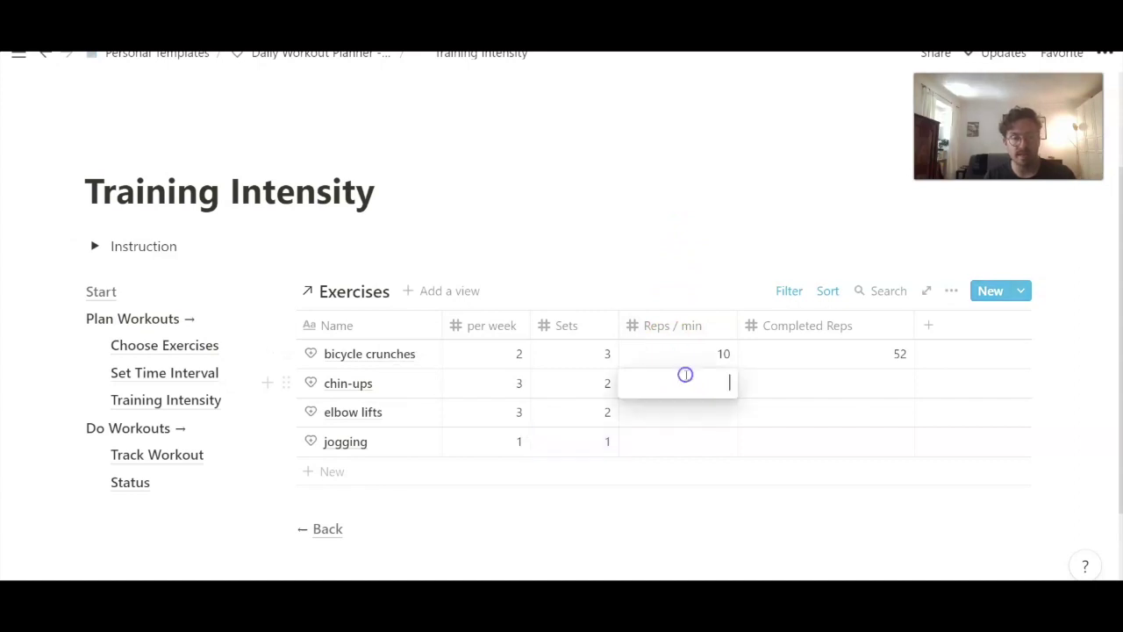
pyautogui.write('10')
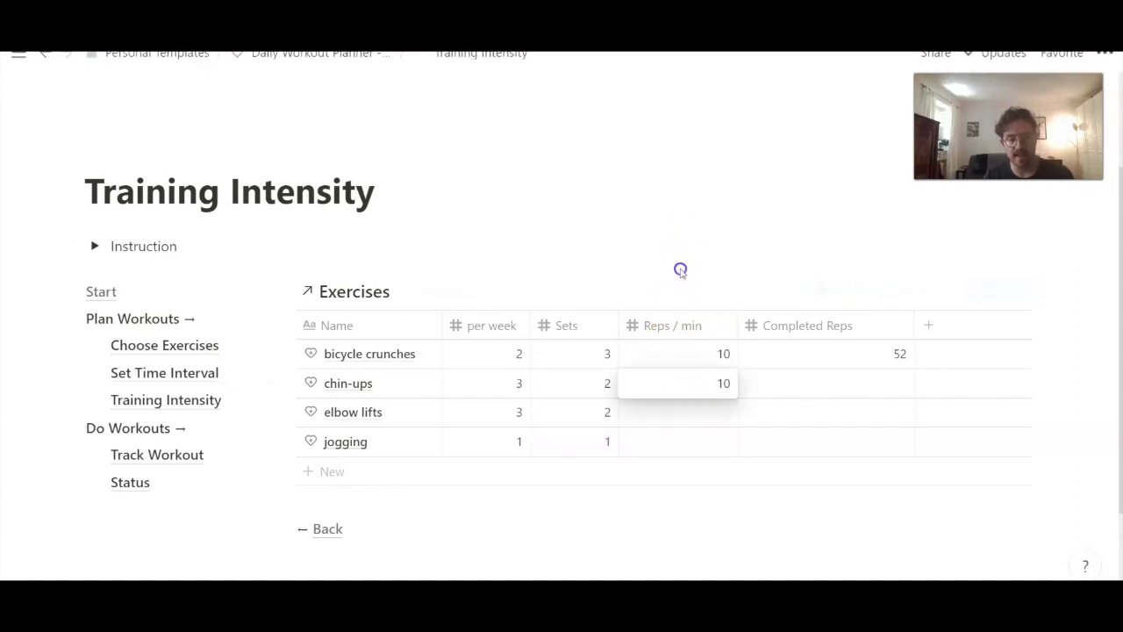
pyautogui.press('Return')
pyautogui.click(695, 412)
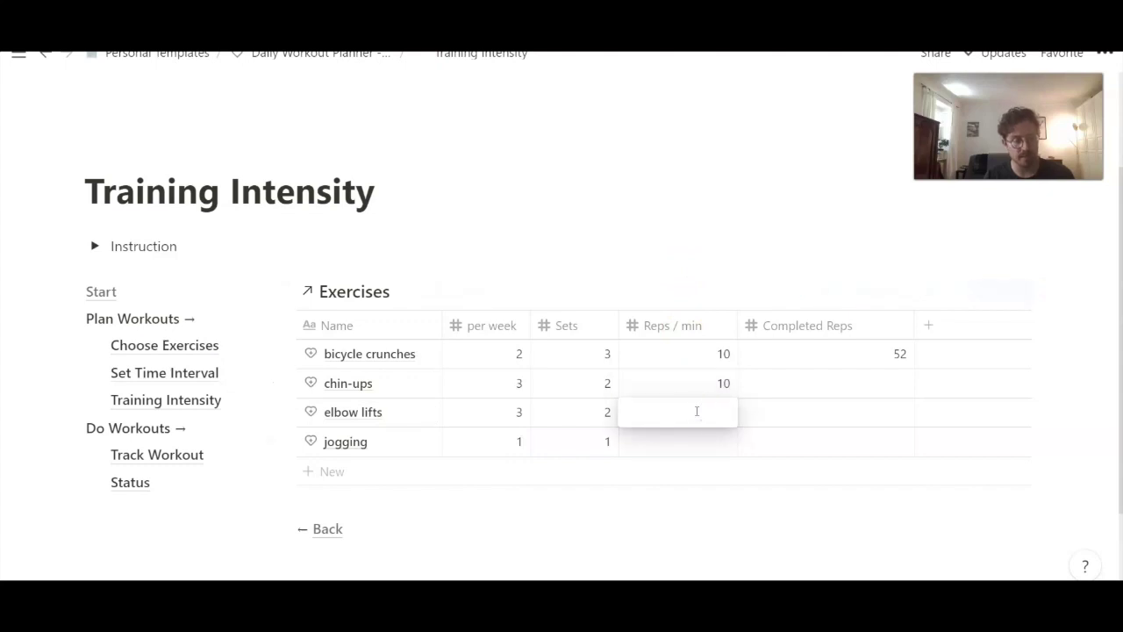
pyautogui.write('10')
pyautogui.press('Return')
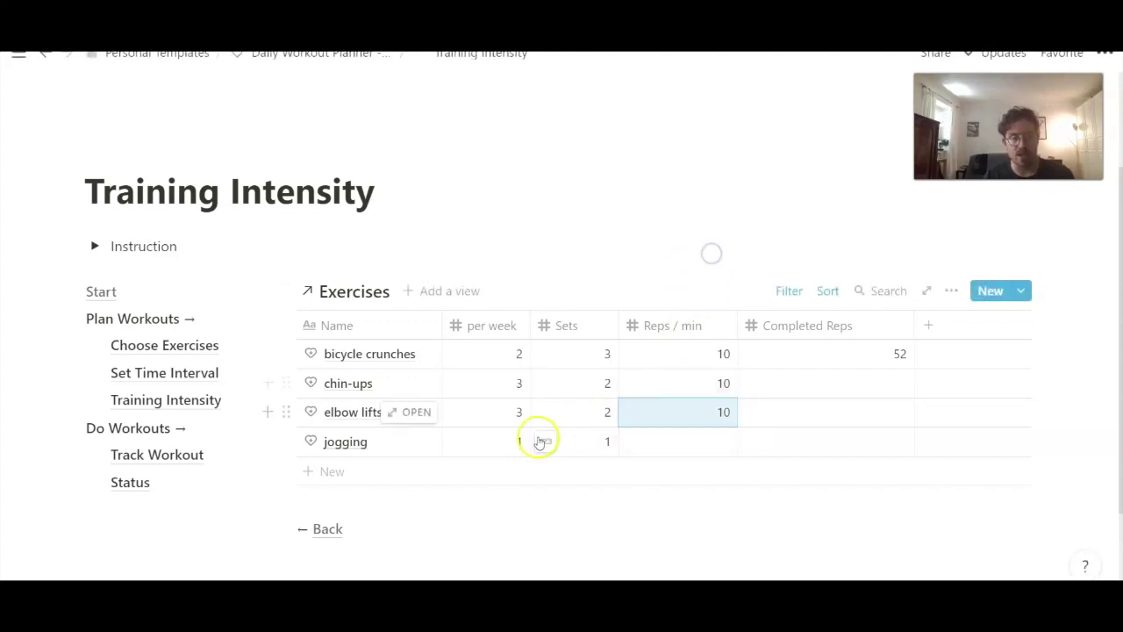
pyautogui.click(687, 448)
pyautogui.write('60')
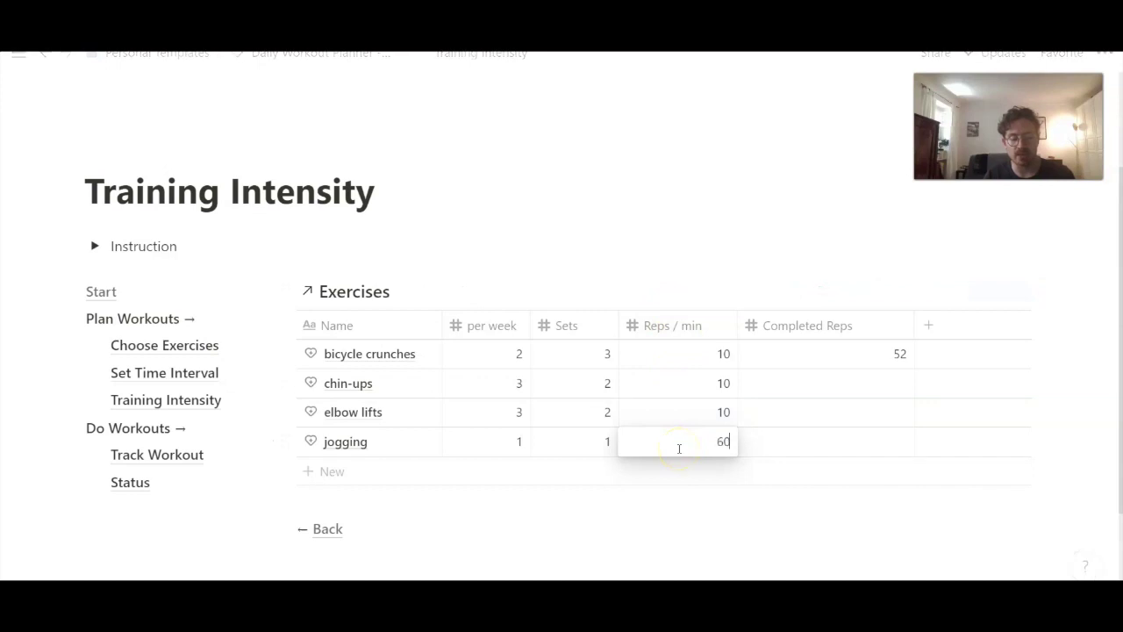
pyautogui.press('Escape')
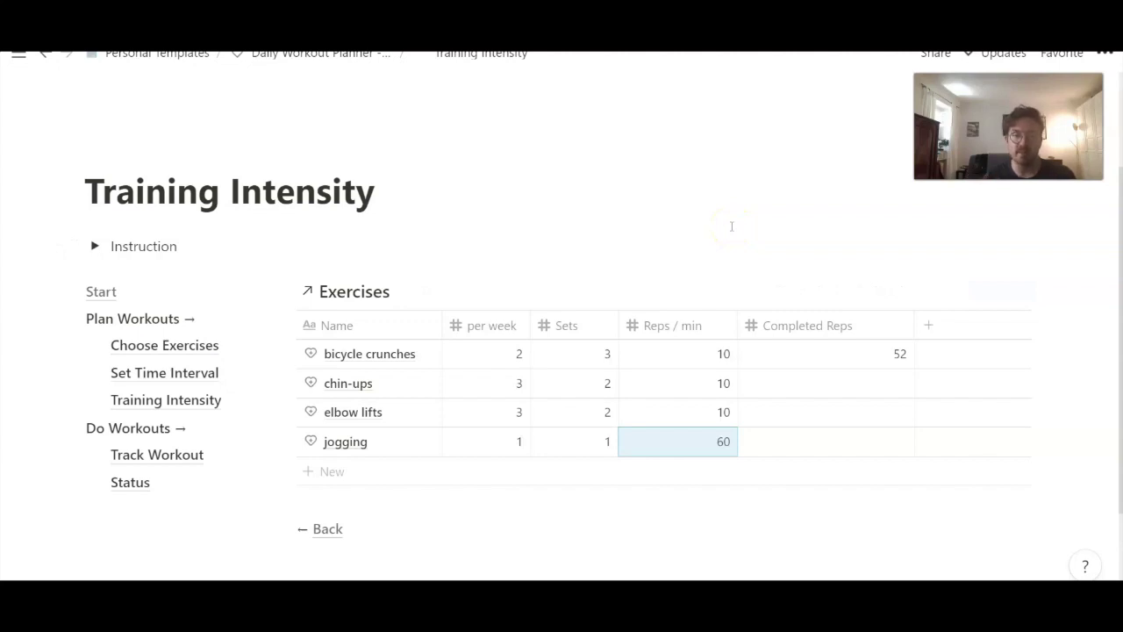
# Clear the Completed Reps value of bicycle crunches.
pyautogui.click(898, 367)
pyautogui.press('BackSpace')
pyautogui.press('BackSpace')
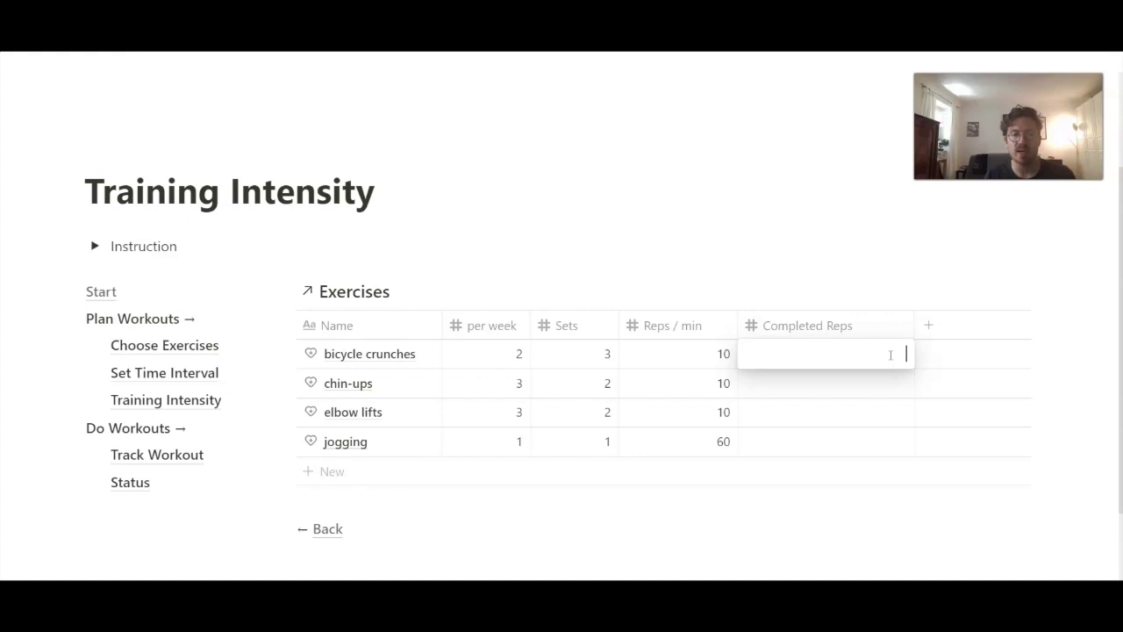
pyautogui.write('0')
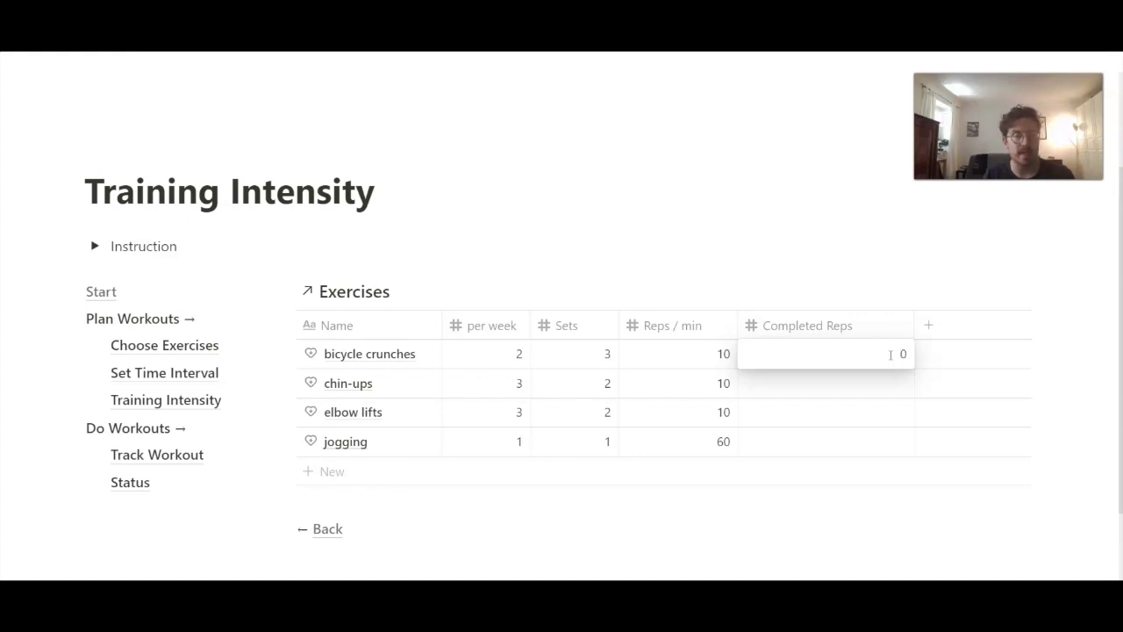
pyautogui.press('BackSpace')
pyautogui.click(812, 254)
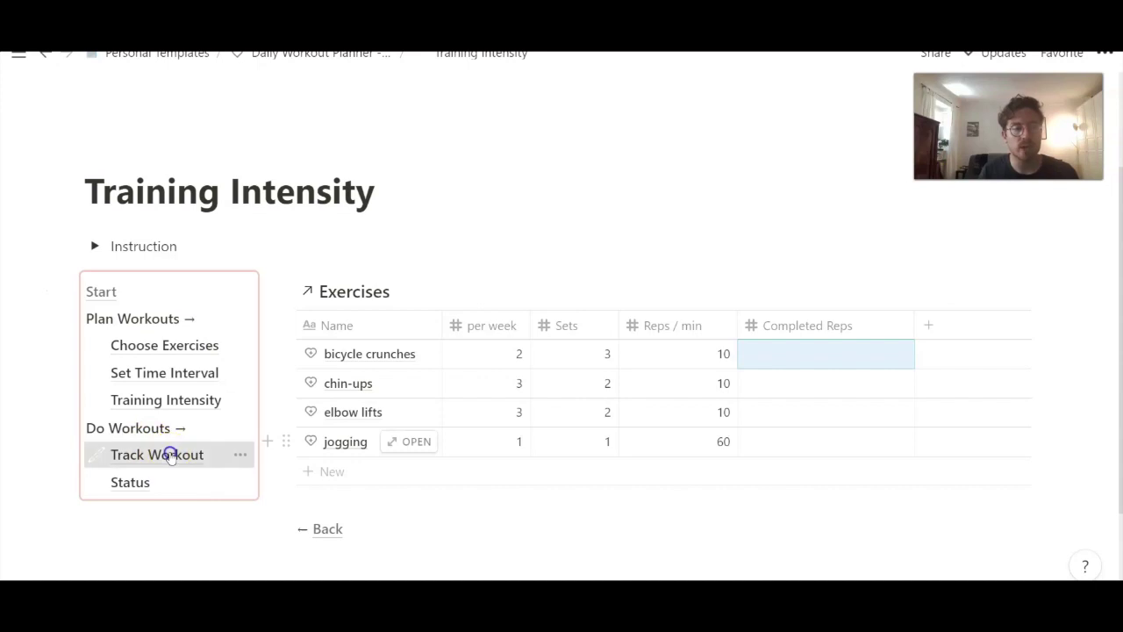
# Go to the Track Workout page and enter 30 completed reps for bicycle crunches in Workout Input.
pyautogui.click(158, 455)
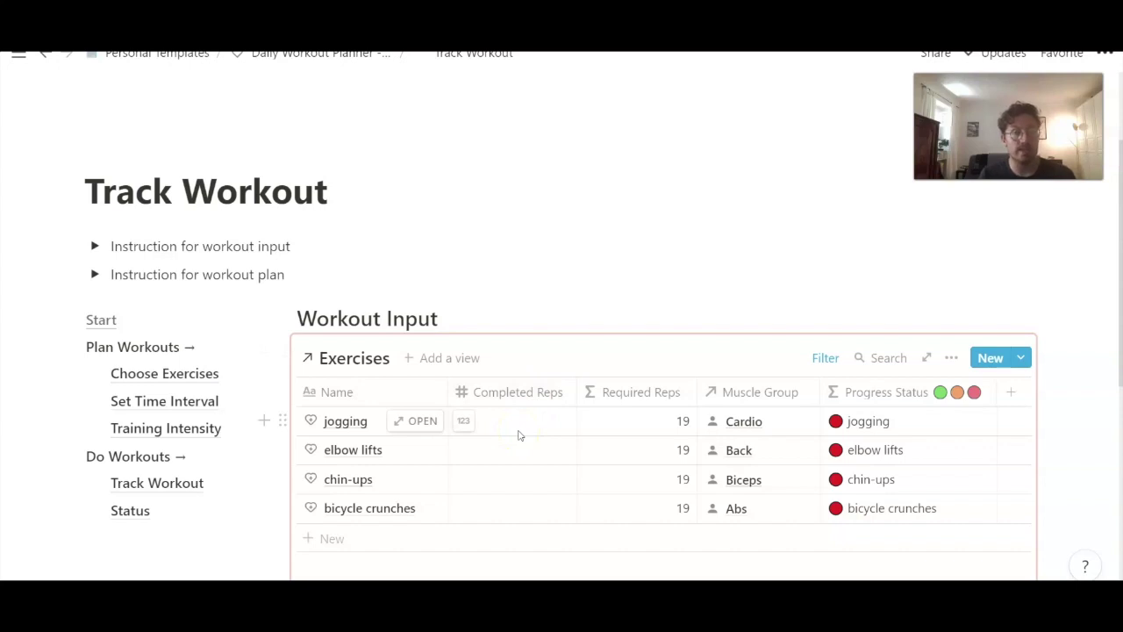
pyautogui.scroll(-3, 518, 435)
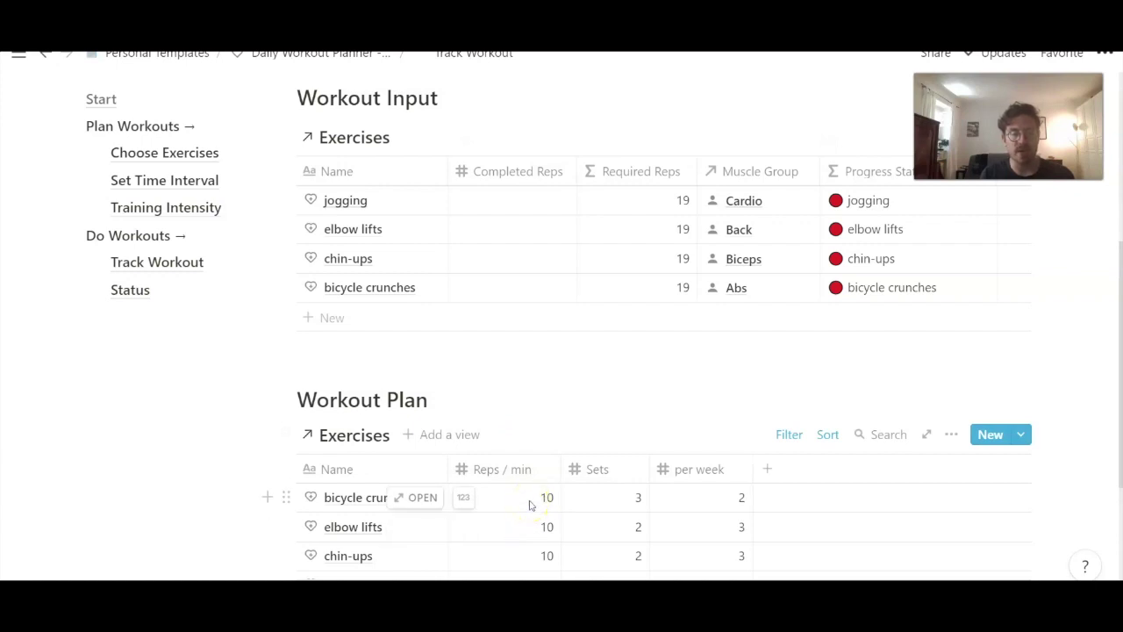
pyautogui.moveTo(536, 386); pyautogui.dragTo(511, 211)
pyautogui.click(527, 287)
pyautogui.write('30')
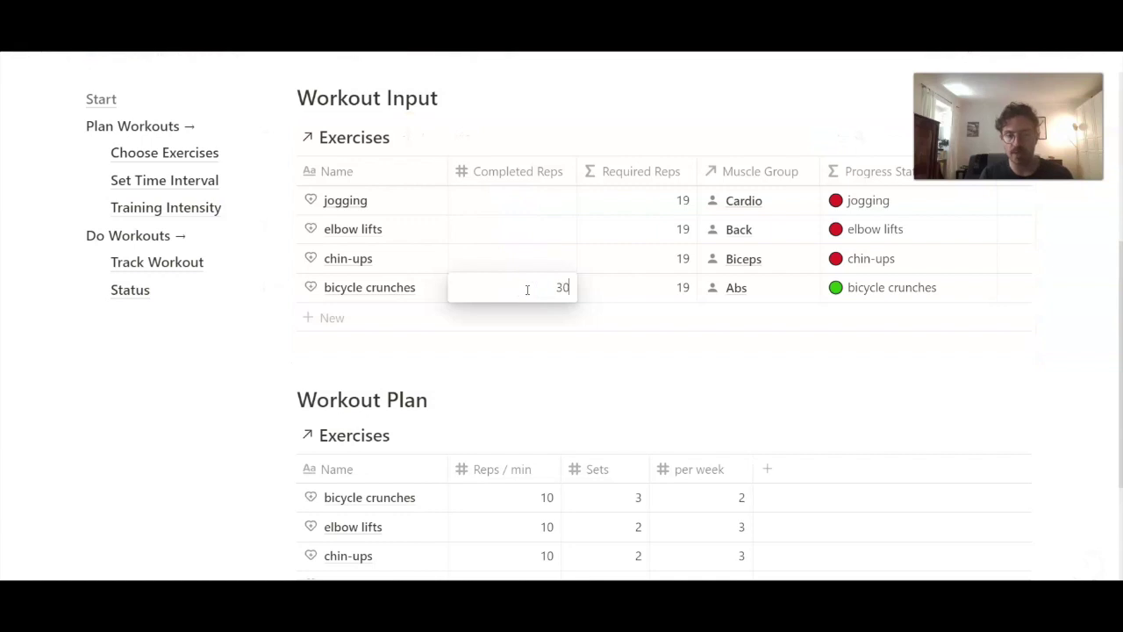
pyautogui.click(783, 358)
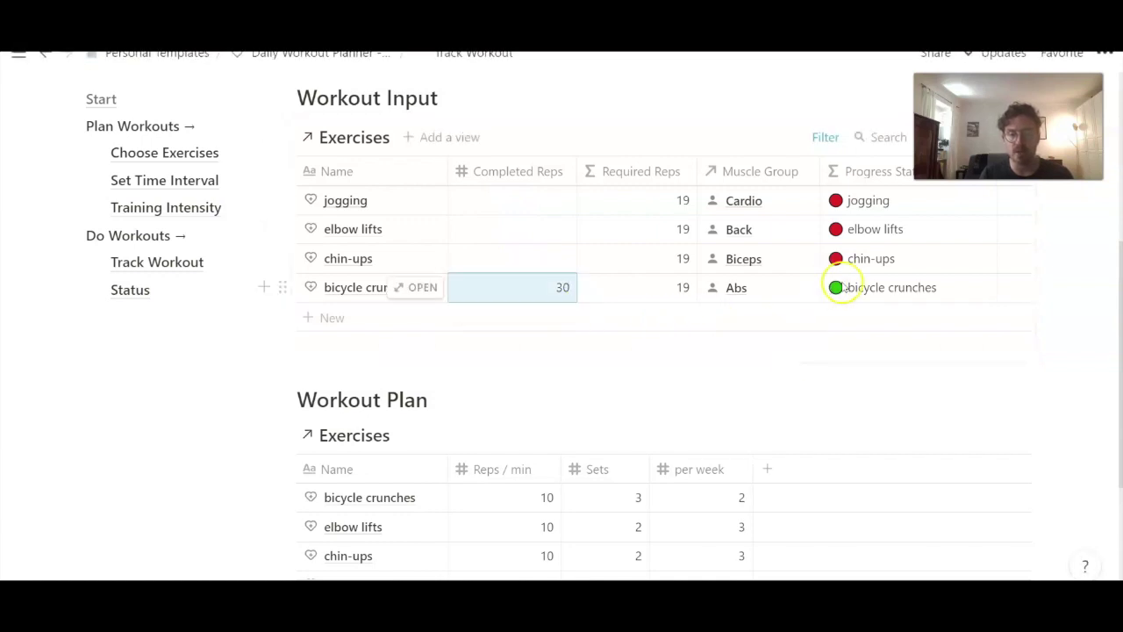
# Enter 60 completed reps for jogging in Workout Input.
pyautogui.click(526, 208)
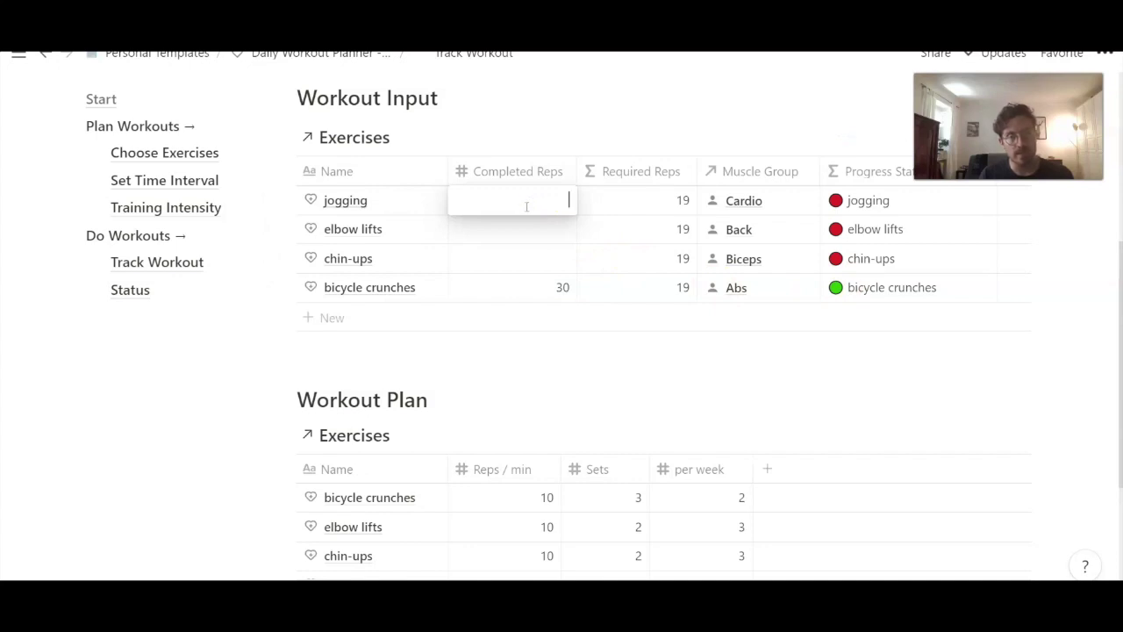
pyautogui.write('60')
pyautogui.click(598, 132)
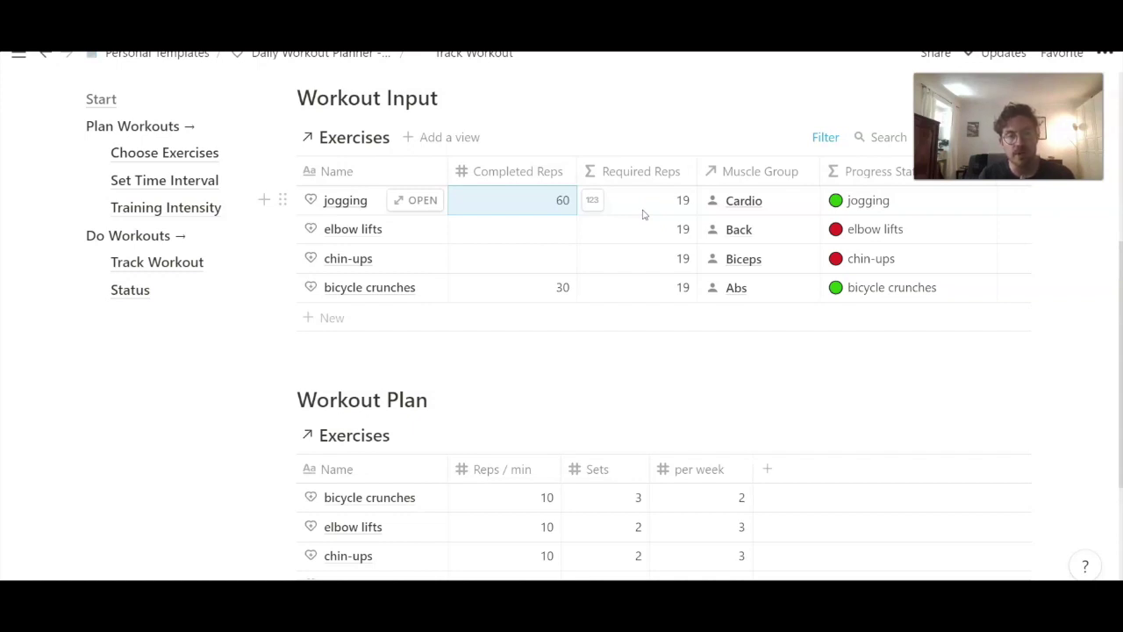
# Enter 30 completed reps each for elbow lifts and chin-ups in Workout Input.
pyautogui.scroll(1, 643, 214)
pyautogui.click(641, 230)
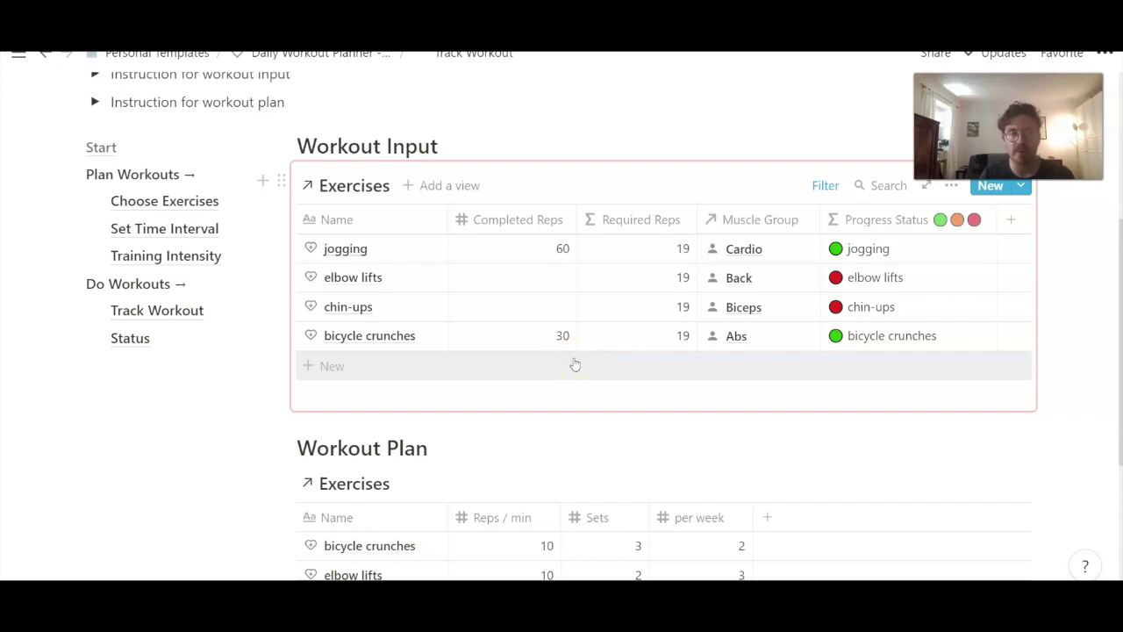
pyautogui.click(532, 292)
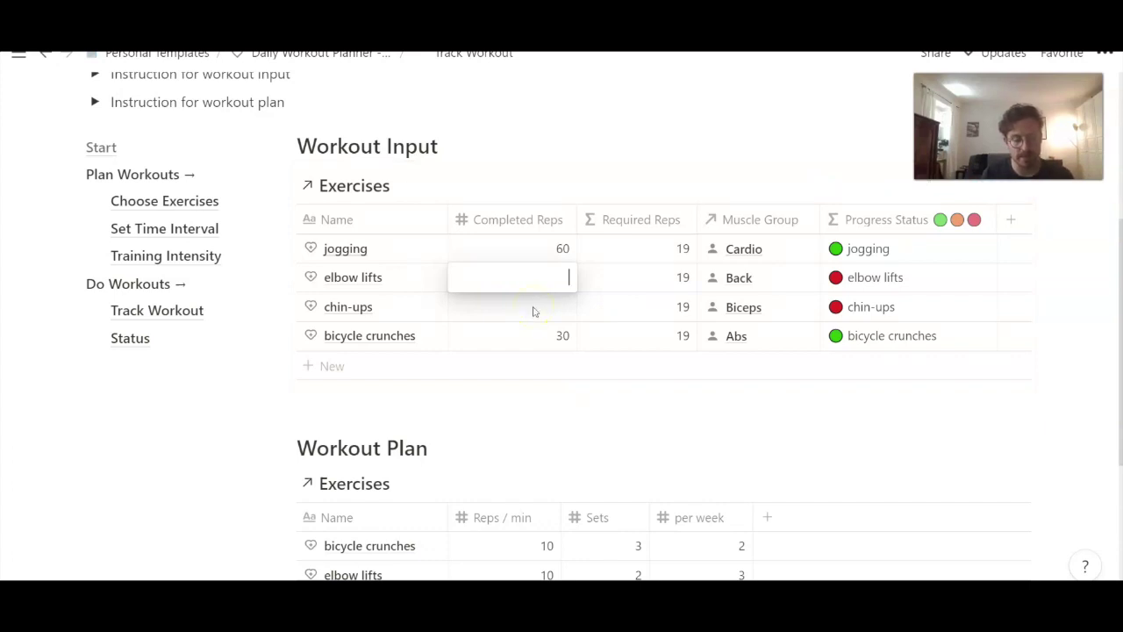
pyautogui.write('30')
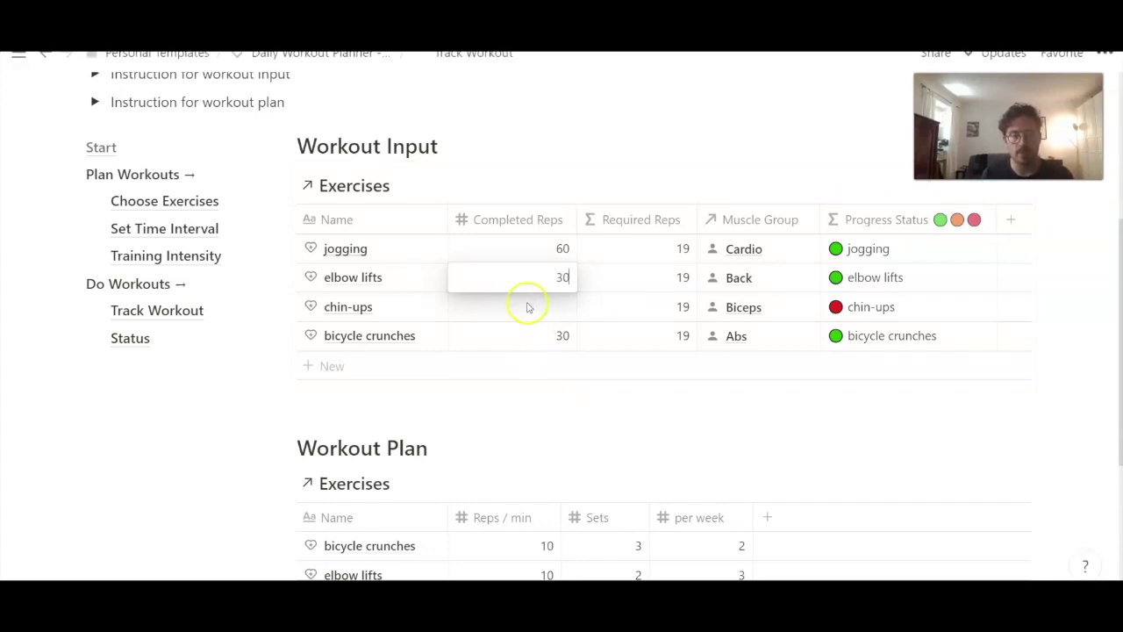
pyautogui.click(527, 302)
pyautogui.click(526, 302)
pyautogui.write('30')
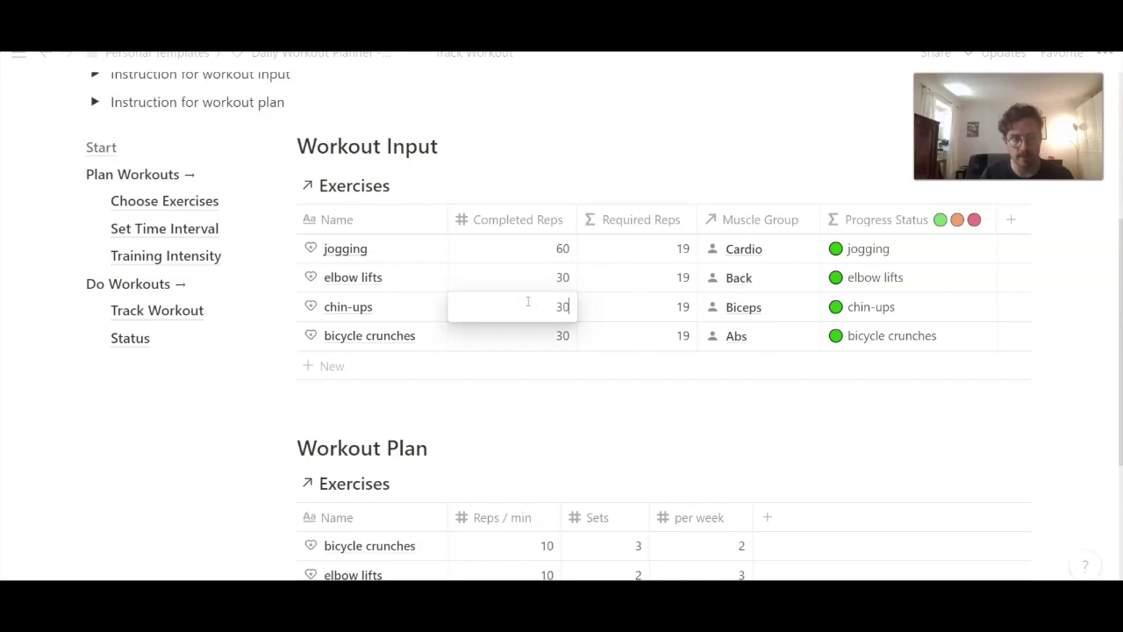
pyautogui.click(634, 405)
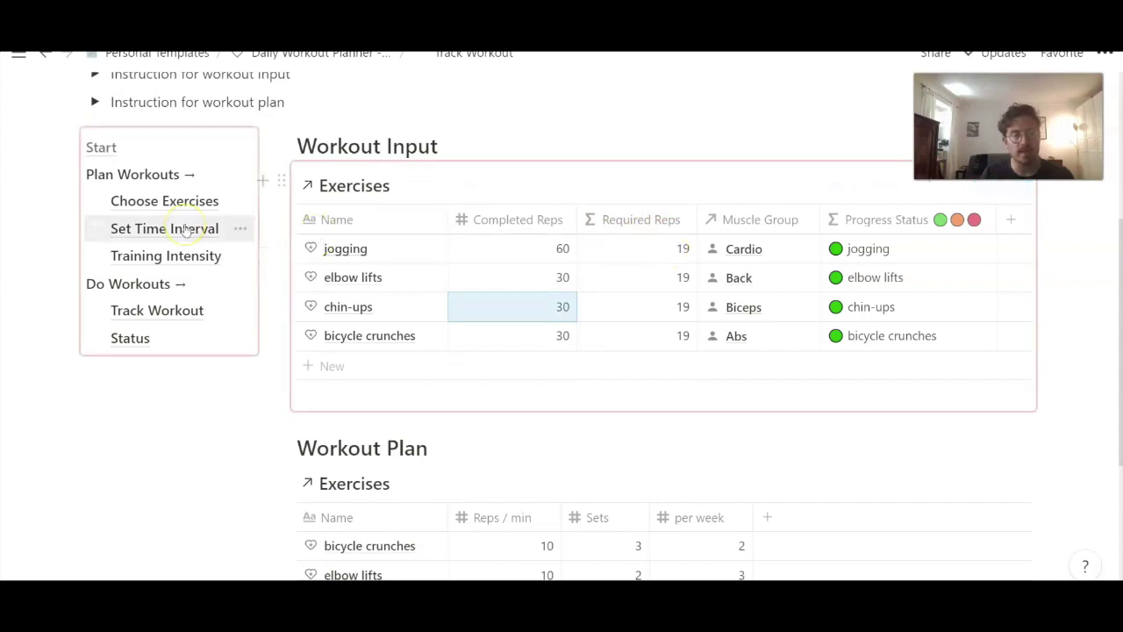
# On the Training Intensity page, set jogging's Reps / min to 120 and return to the Track Workout page.
pyautogui.click(185, 253)
pyautogui.scroll(-3, 751, 384)
pyautogui.click(705, 297)
pyautogui.doubleClick(705, 297)
pyautogui.write('120')
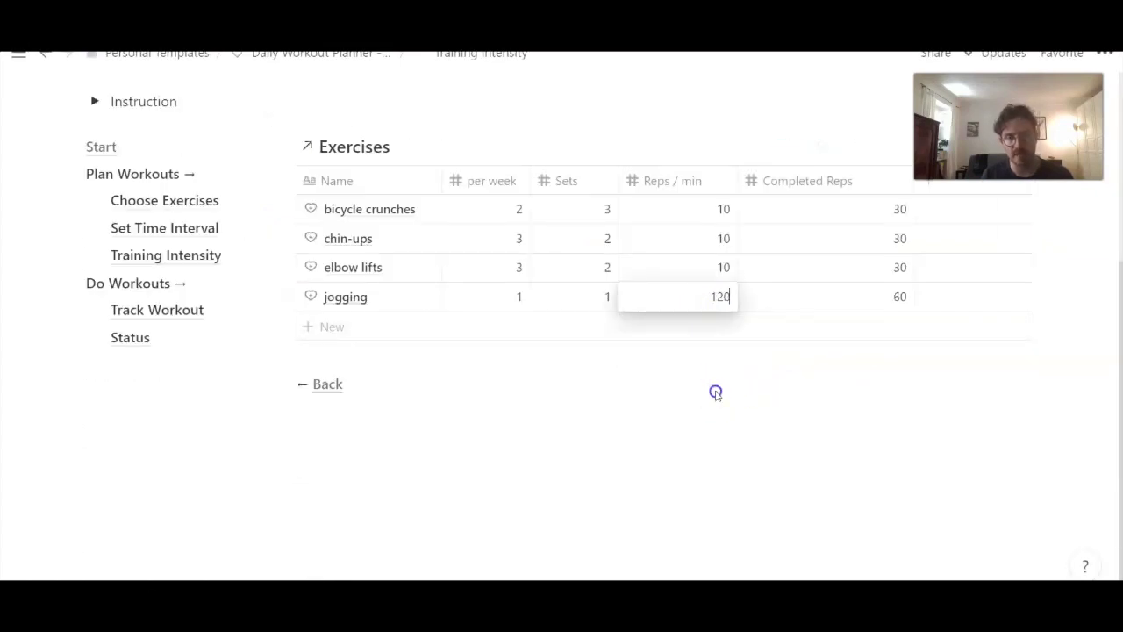
pyautogui.press('Return')
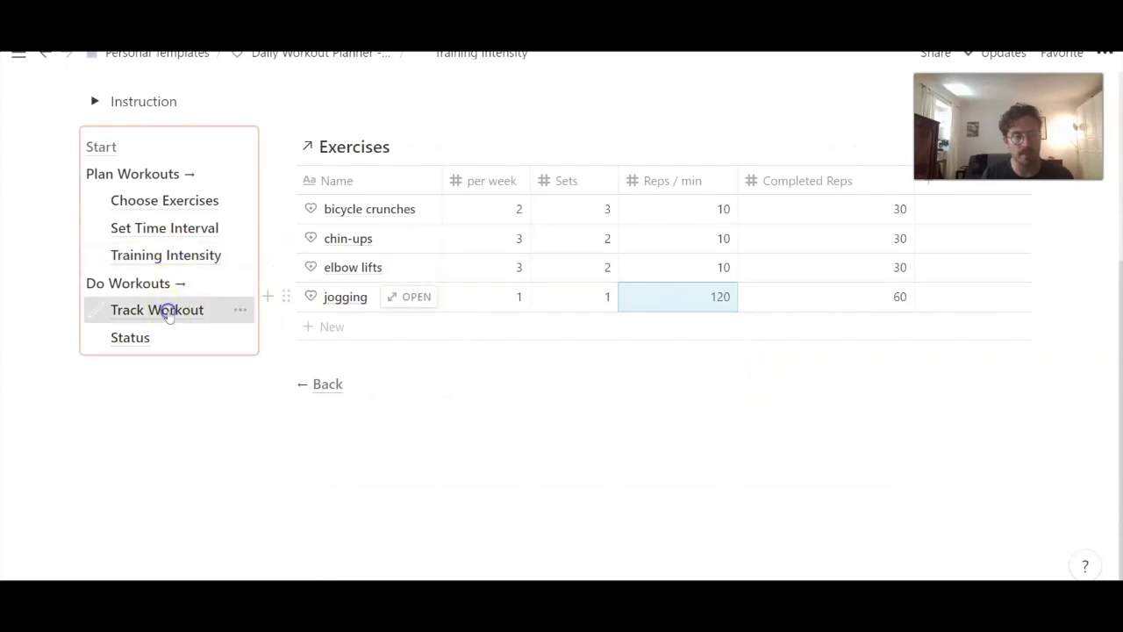
pyautogui.click(168, 314)
pyautogui.scroll(-2, 687, 343)
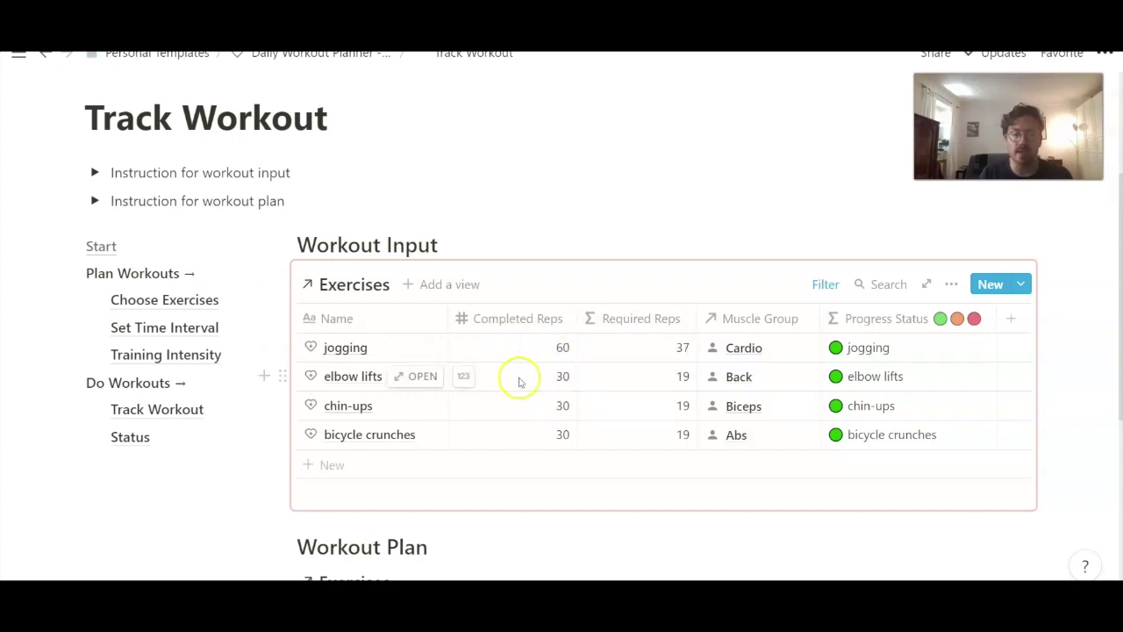
# Set the Completed Reps of bicycle crunches to 15 in Workout Input.
pyautogui.click(533, 431)
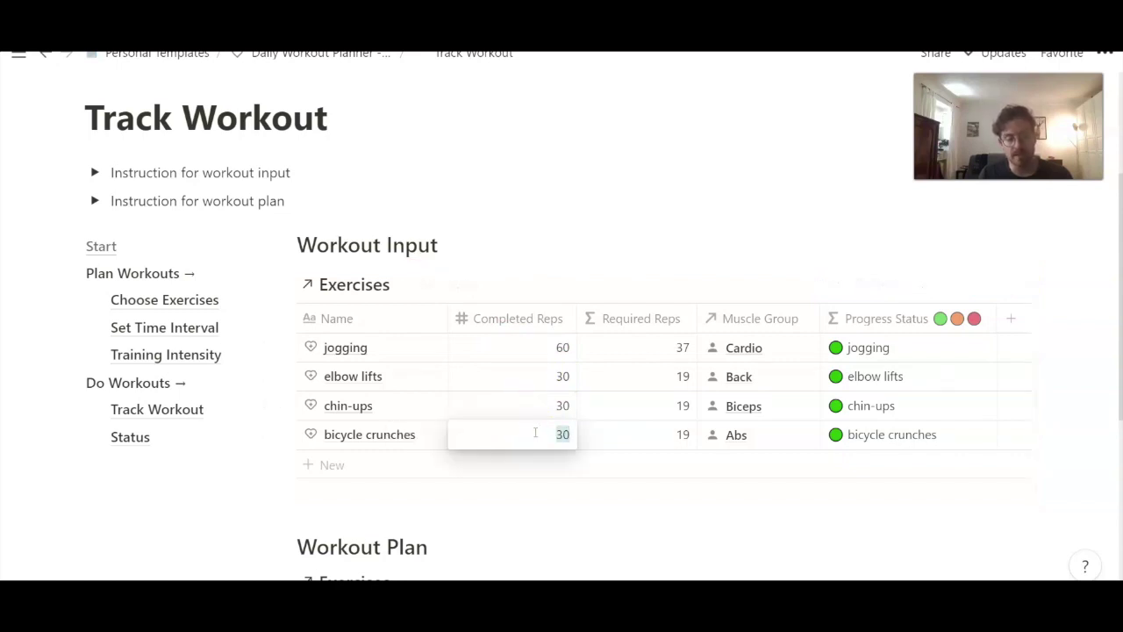
pyautogui.write('15')
pyautogui.press('Return')
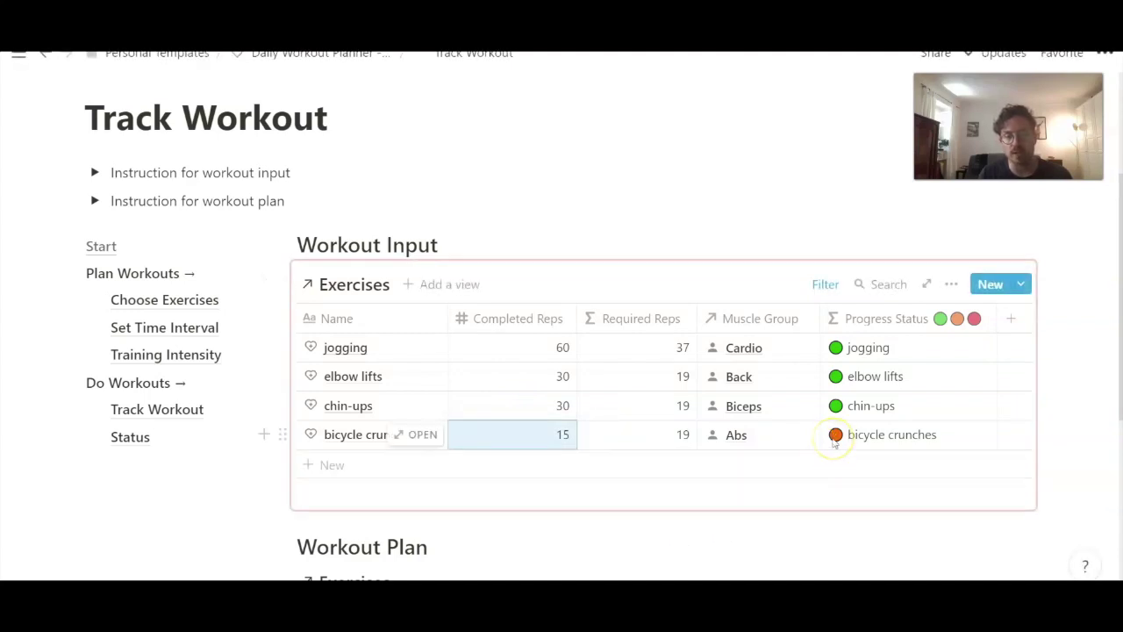
# Change the Completed Reps of bicycle crunches to 10 in Workout Input.
pyautogui.scroll(-3, 835, 441)
pyautogui.click(562, 286)
pyautogui.write('1')
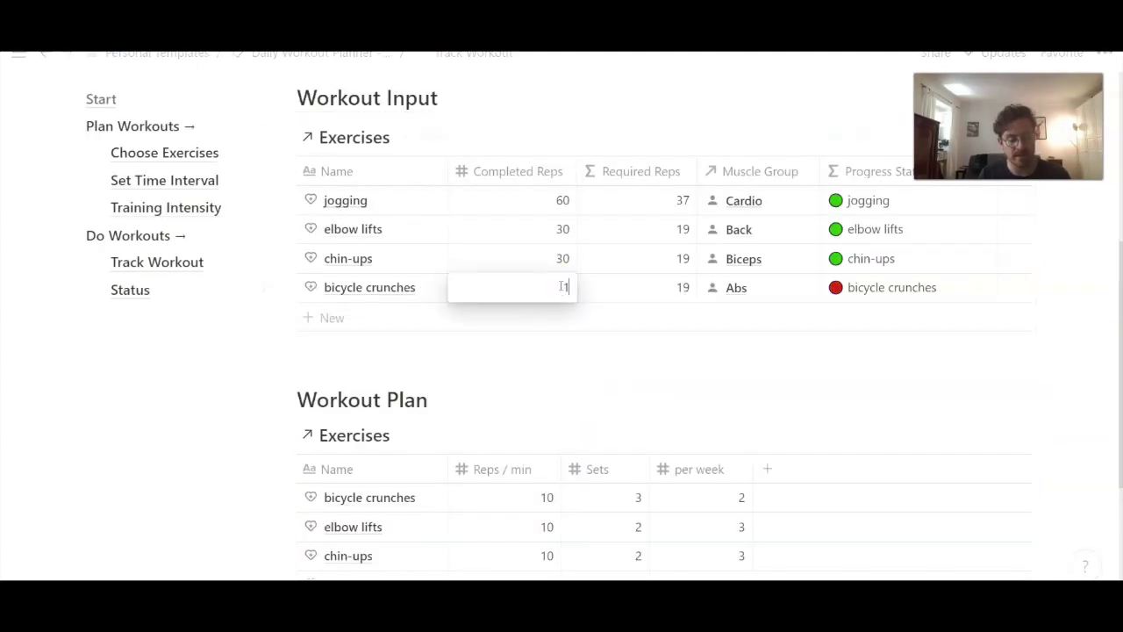
pyautogui.write('0')
pyautogui.click(626, 381)
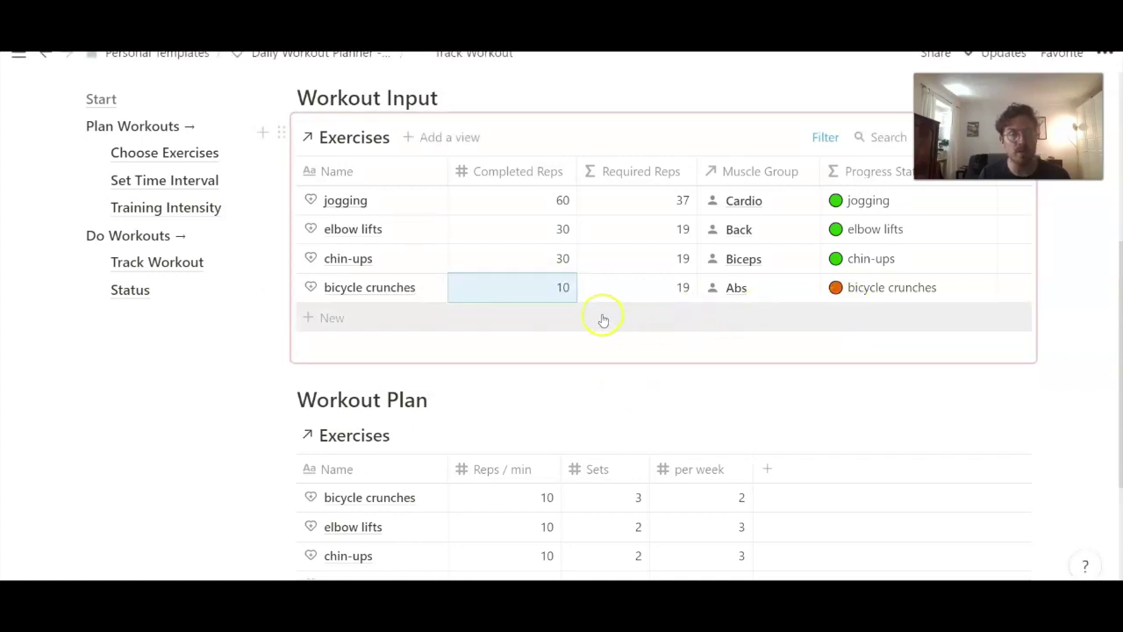
# Lower the Completed Reps of bicycle crunches to 9 in Workout Input.
pyautogui.click(555, 296)
pyautogui.doubleClick(557, 293)
pyautogui.write('9')
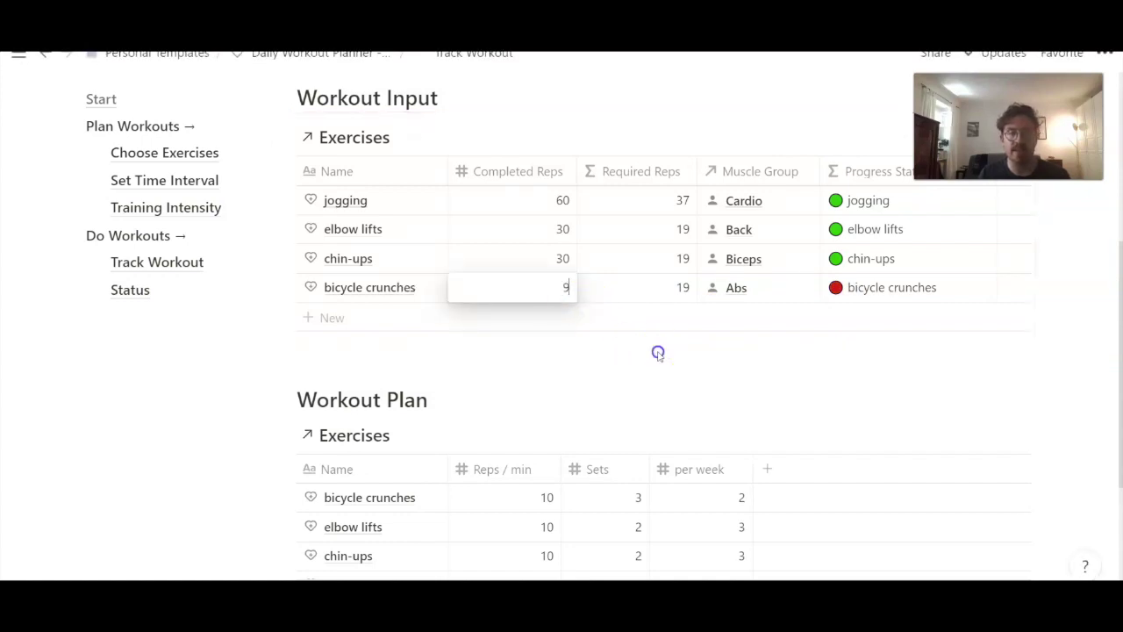
pyautogui.click(658, 353)
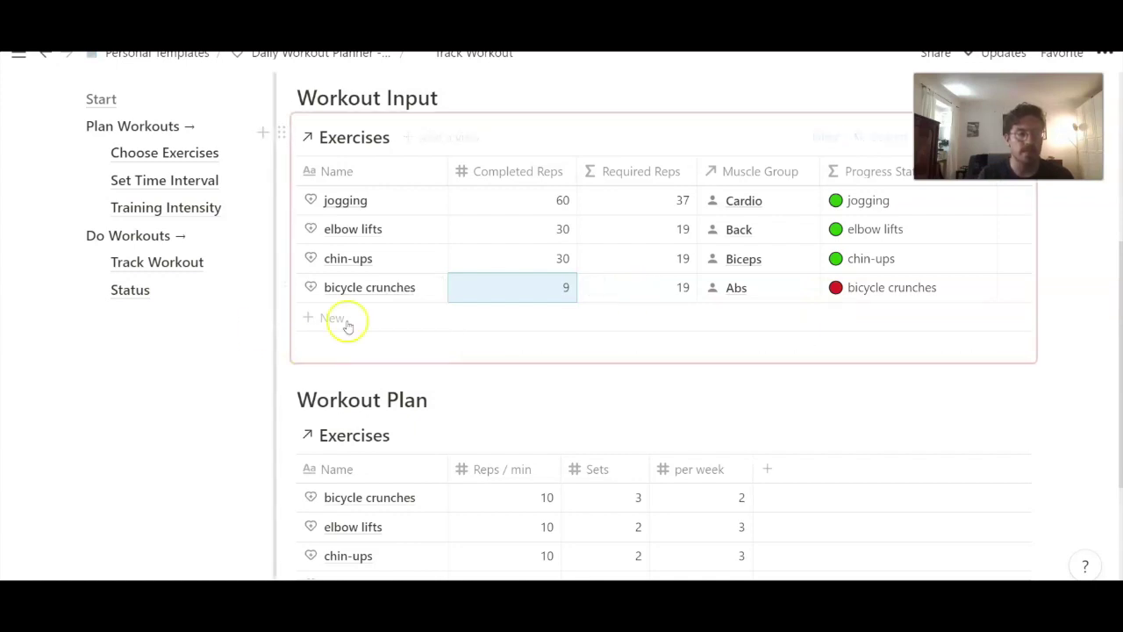
# Open the Status page and check each exercise's progress status, reps progress bar and time progress bar.
pyautogui.click(123, 292)
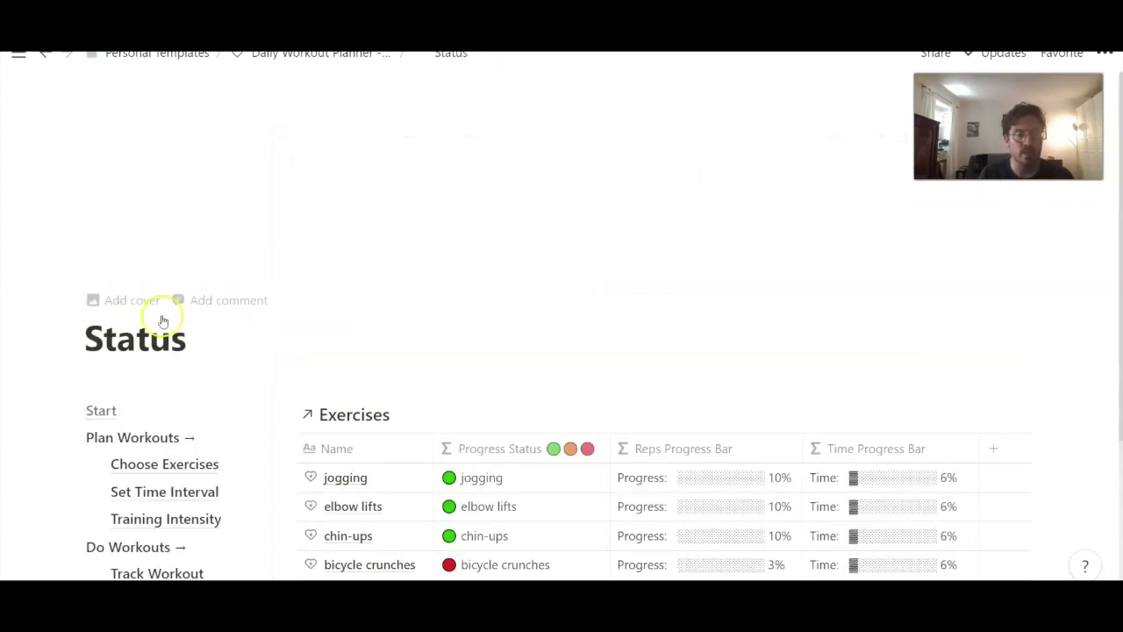
pyautogui.scroll(-1, 571, 409)
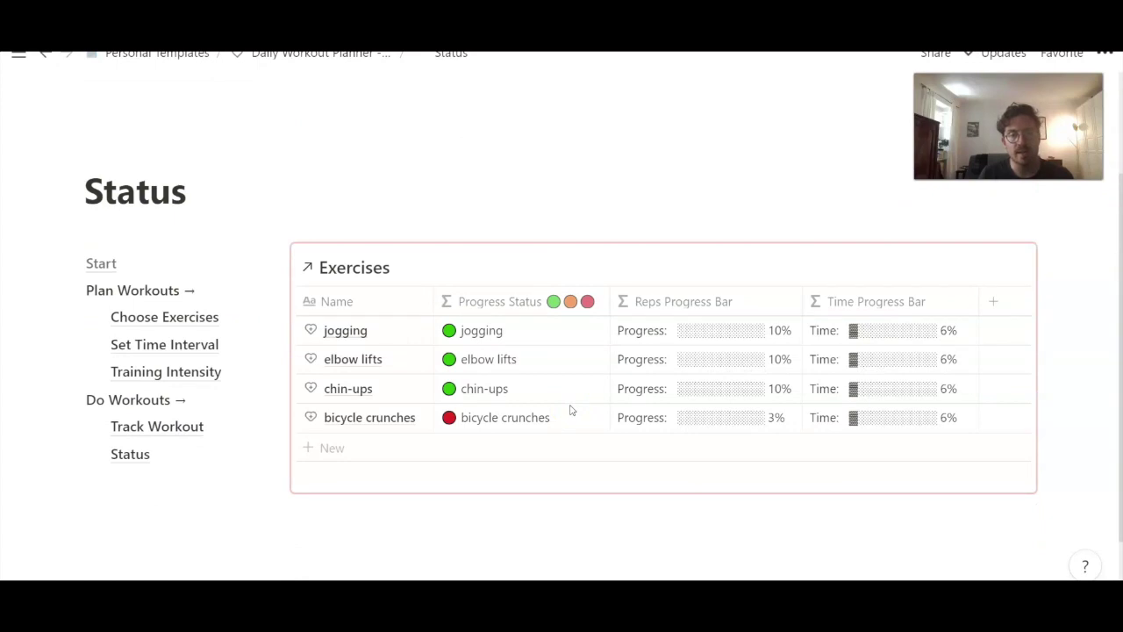
pyautogui.scroll(-1, 570, 409)
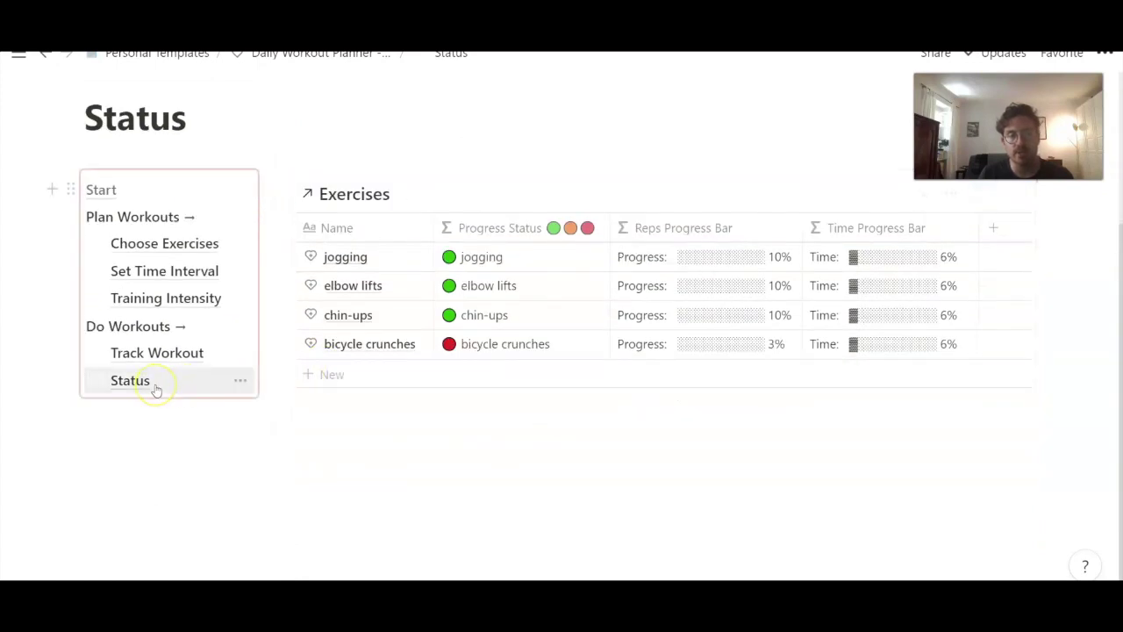
# Go to the planner's Start page and look through the exercise statuses in the Muscle Groups overview.
pyautogui.scroll(-1, 157, 386)
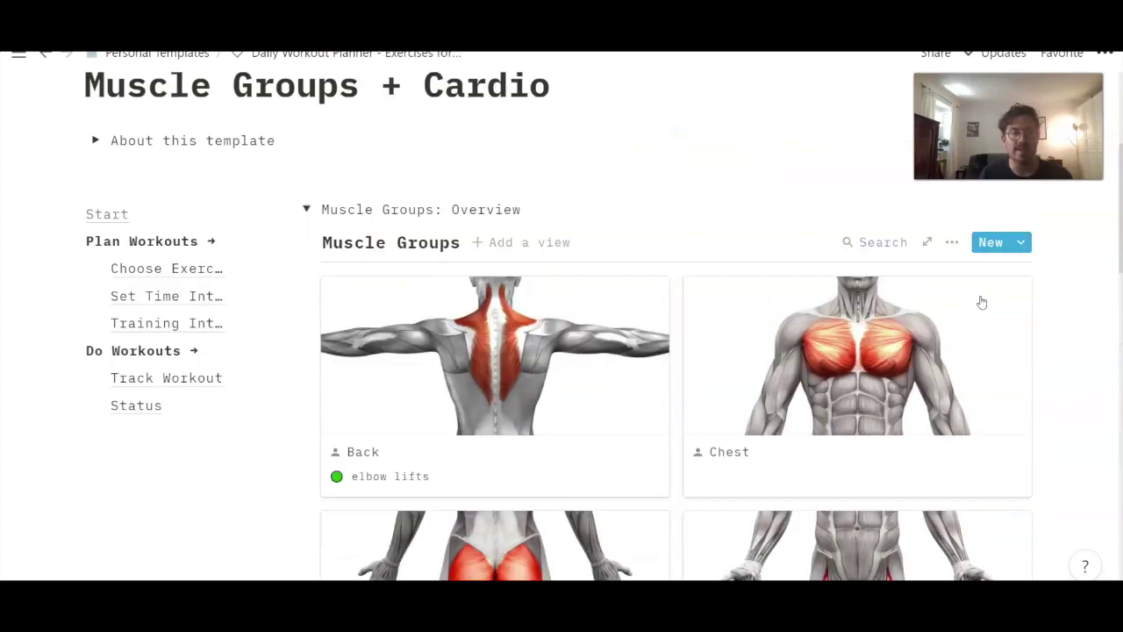
pyautogui.moveTo(981, 301)
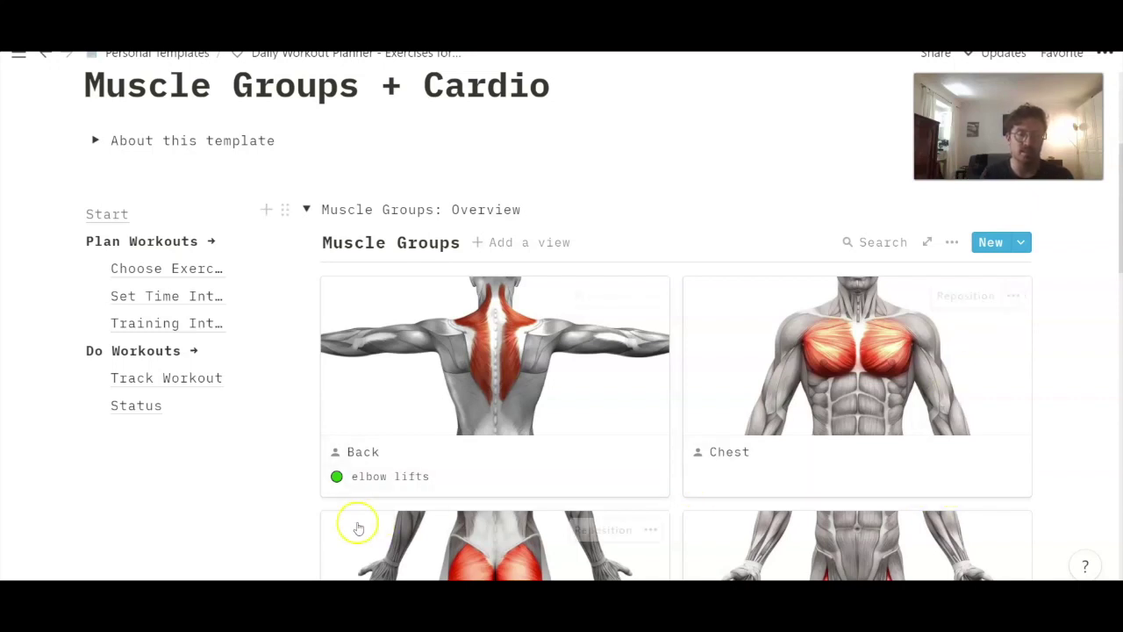
pyautogui.scroll(-3, 392, 469)
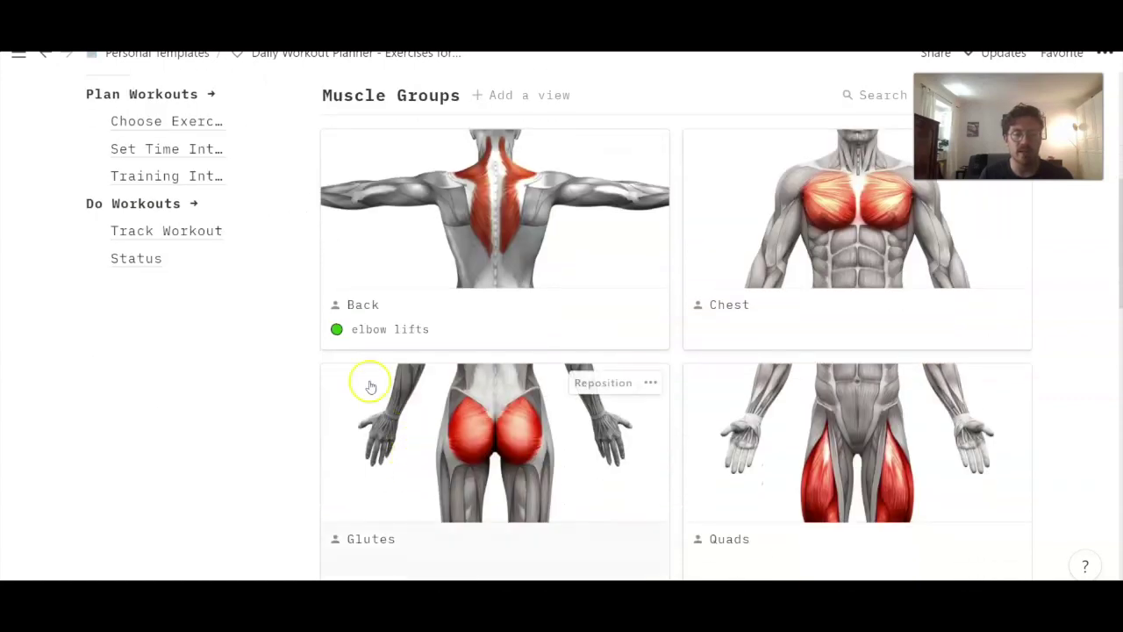